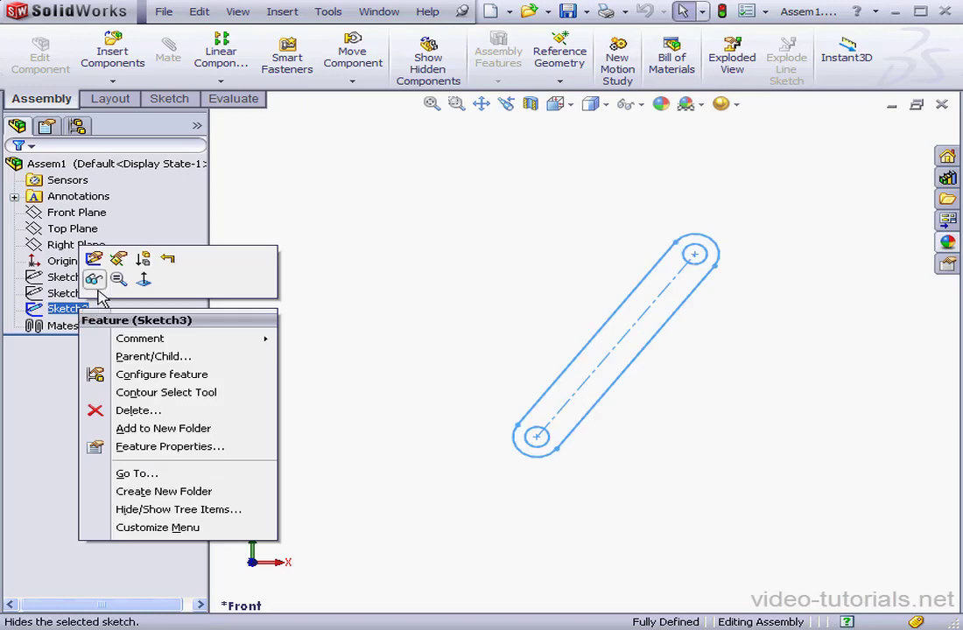
Open Sketch3 for editing and filter its sketch relations to show only the external ones
{"action": "left_click", "coordinate": [95, 259]}
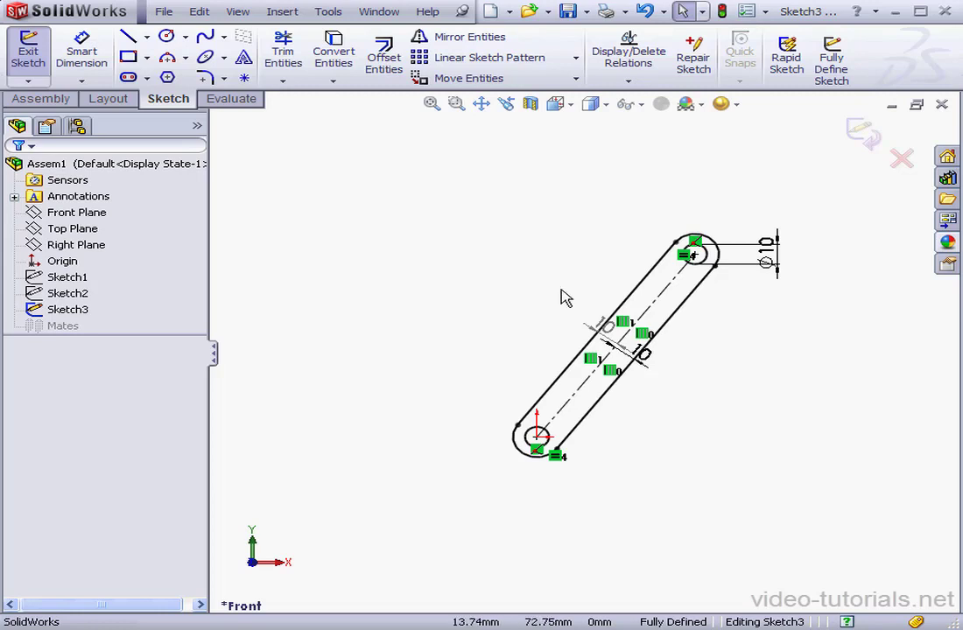
{"action": "left_click", "coordinate": [638, 60]}
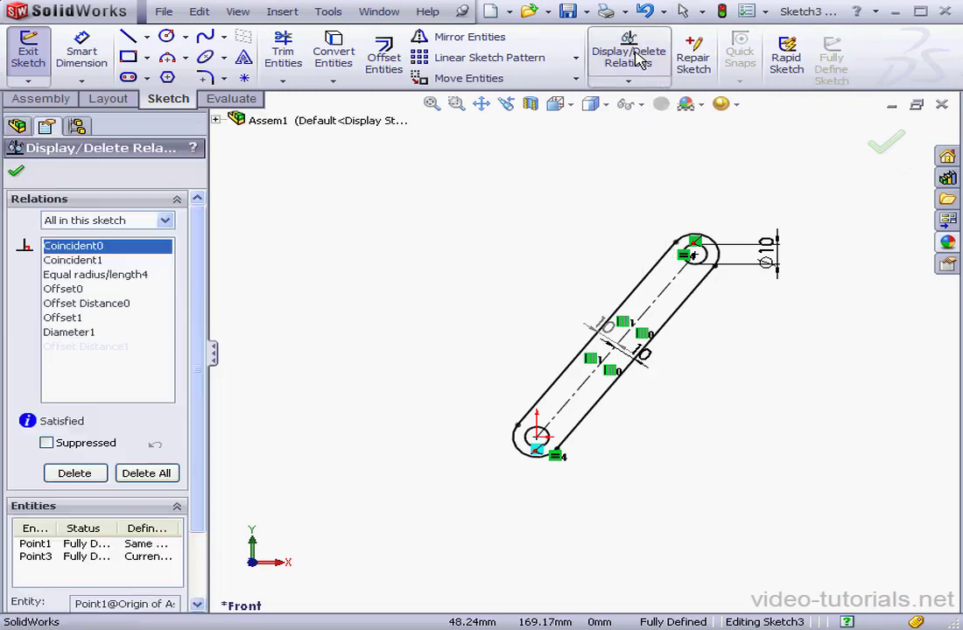
{"action": "left_click", "coordinate": [167, 221]}
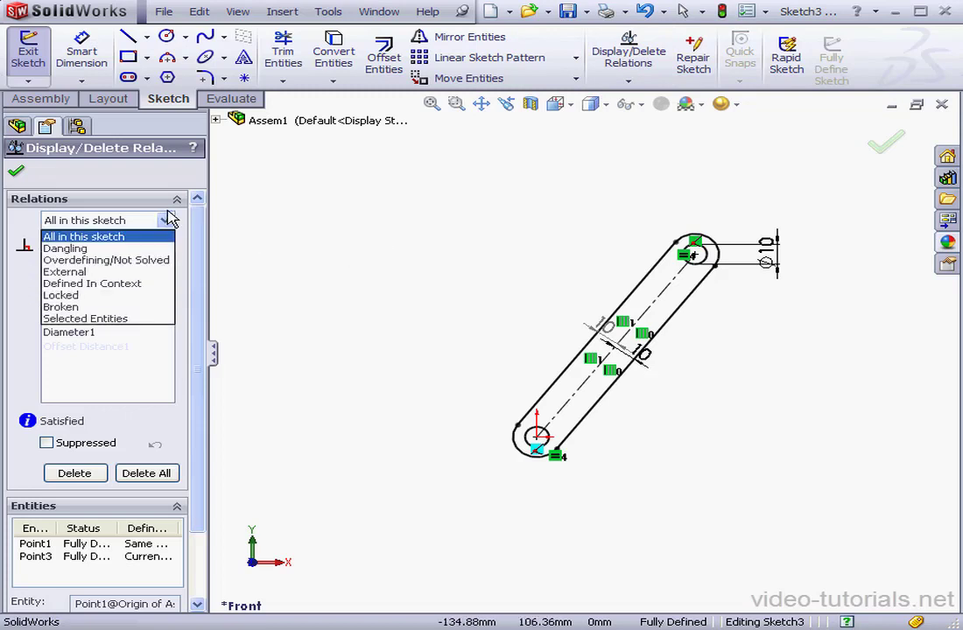
{"action": "left_click", "coordinate": [93, 272]}
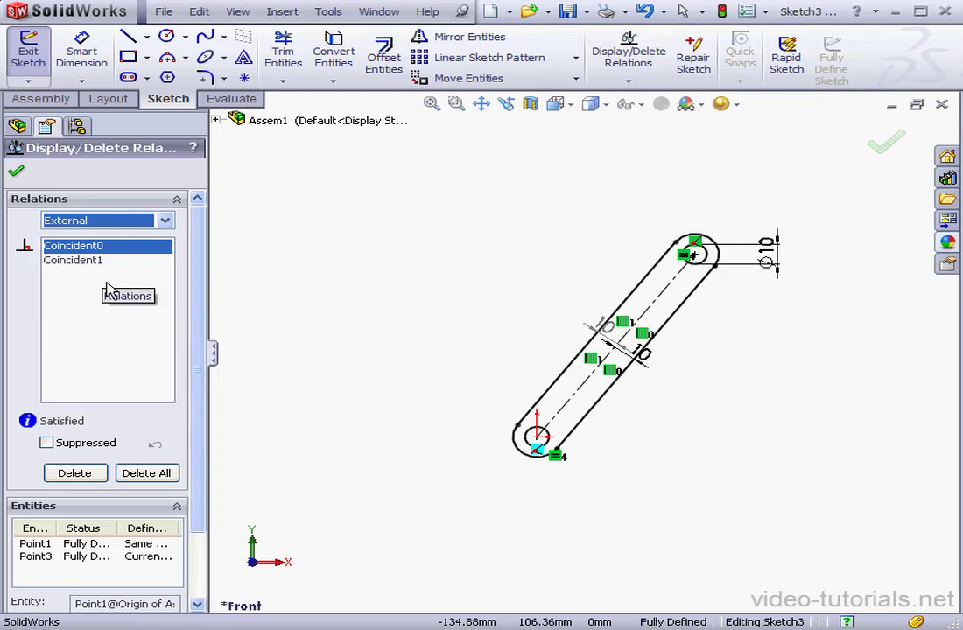
Review the entities of both external coincident relations and delete Coincident1, which ties the link's upper hole centre to Sketch1
{"action": "left_click_drag", "start_coordinate": [208, 415], "coordinate": [297, 415]}
{"action": "scroll", "coordinate": [289, 456], "scroll_direction": "down", "scroll_amount": 1}
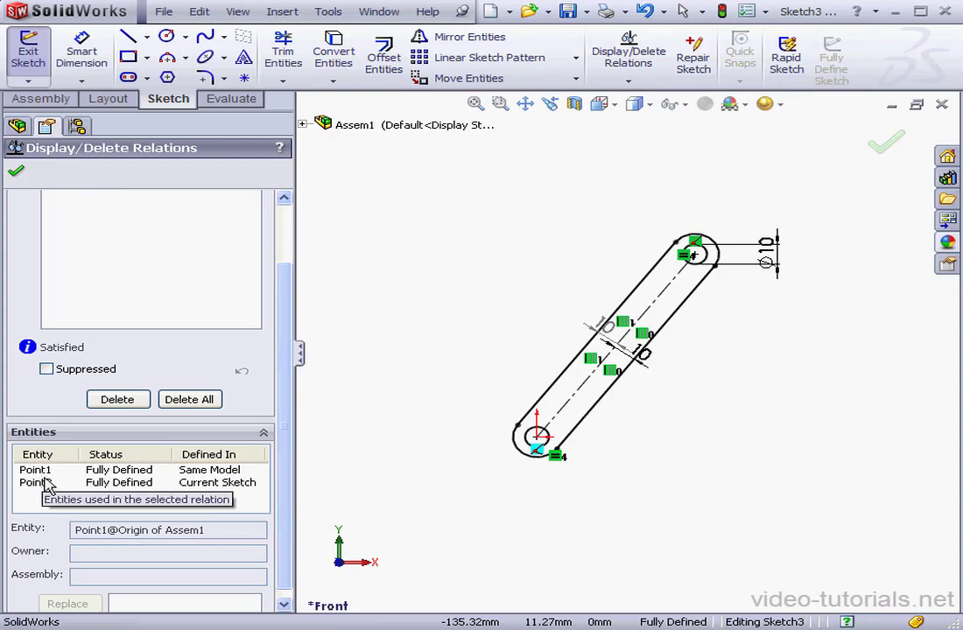
{"action": "scroll", "coordinate": [289, 529], "scroll_direction": "up", "scroll_amount": 1}
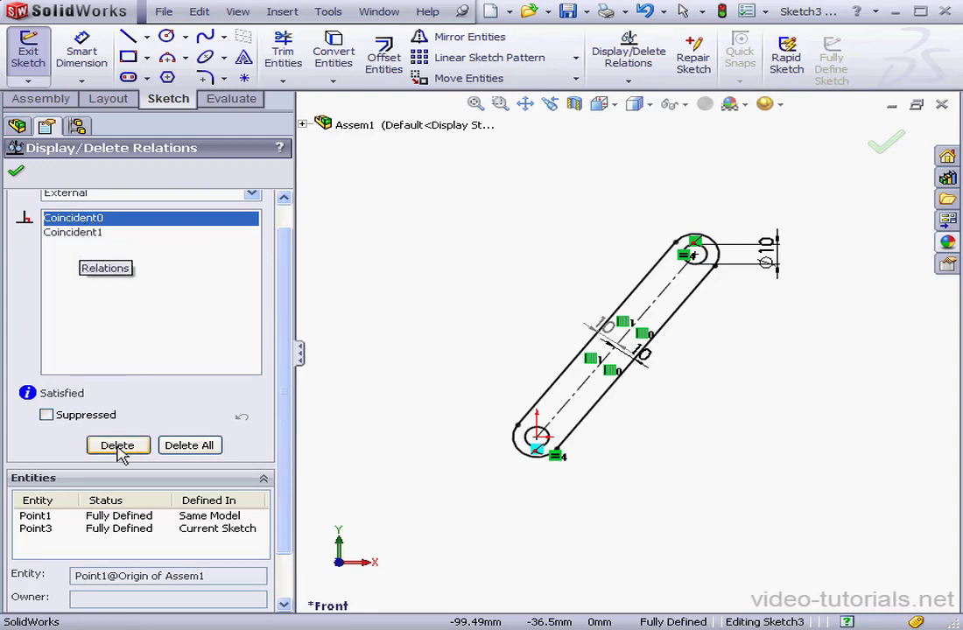
{"action": "left_click", "coordinate": [87, 234]}
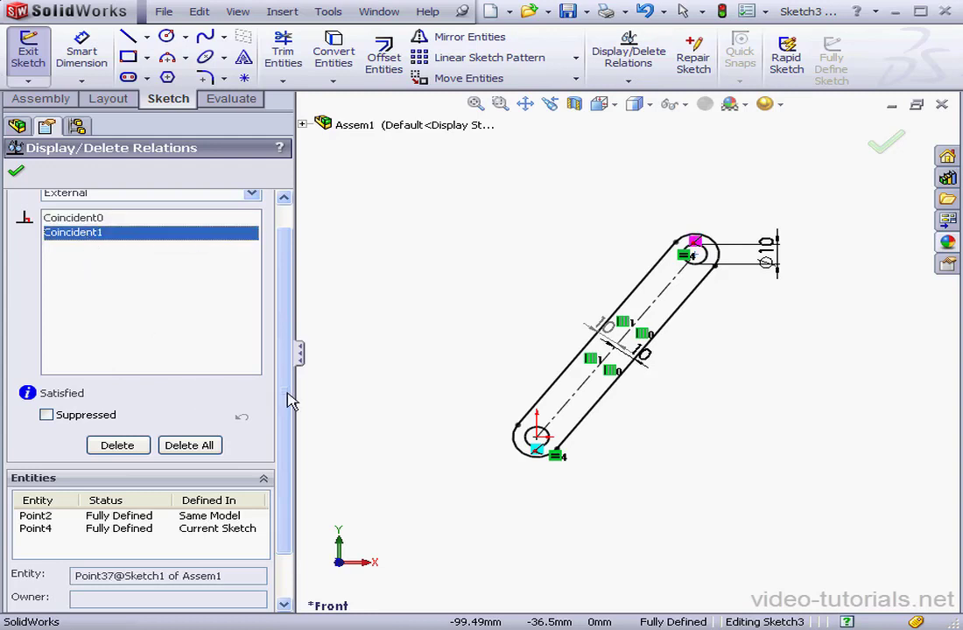
{"action": "scroll", "coordinate": [286, 397], "scroll_direction": "down", "scroll_amount": 1}
{"action": "scroll", "coordinate": [291, 402], "scroll_direction": "down", "scroll_amount": 1}
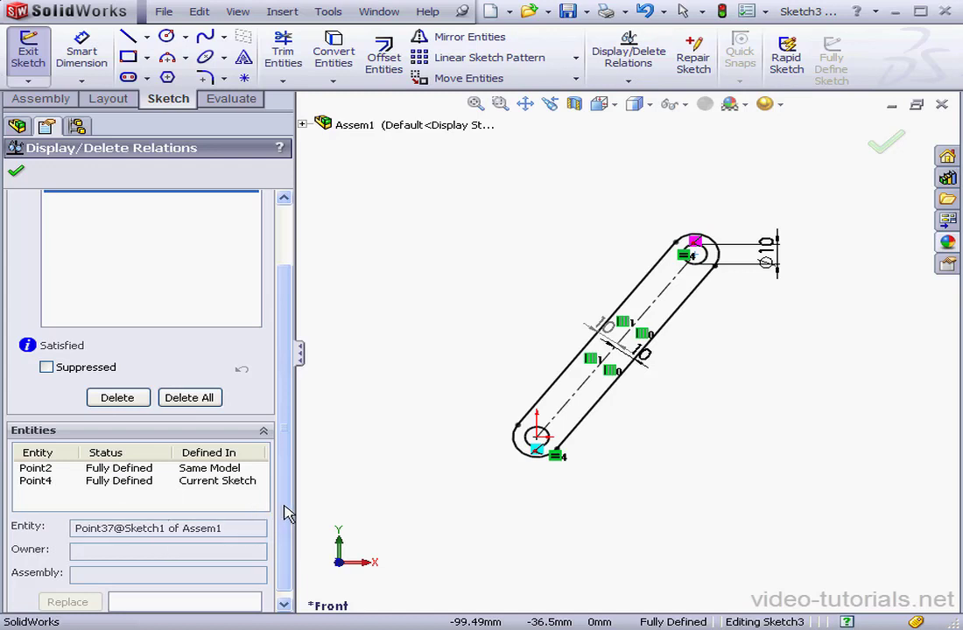
{"action": "left_click_drag", "start_coordinate": [286, 509], "coordinate": [286, 449]}
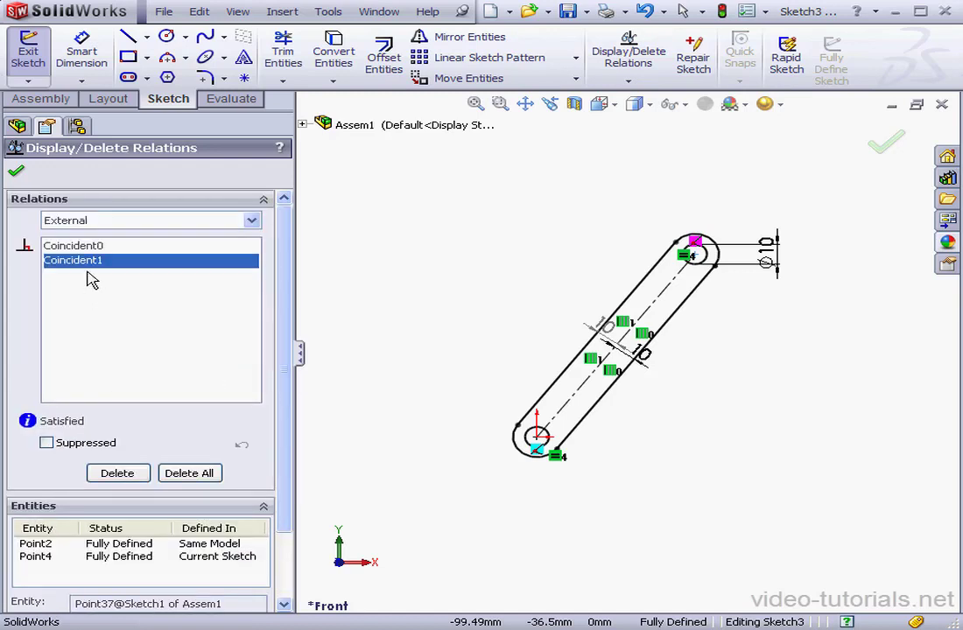
{"action": "left_click", "coordinate": [123, 472]}
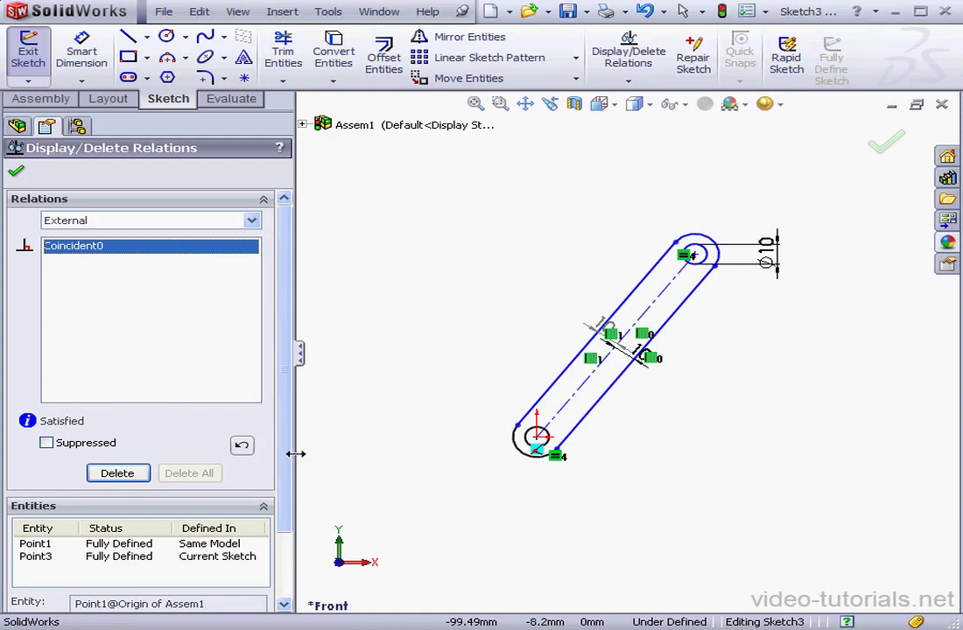
{"action": "left_click_drag", "start_coordinate": [294, 451], "coordinate": [226, 456]}
{"action": "left_click", "coordinate": [16, 171]}
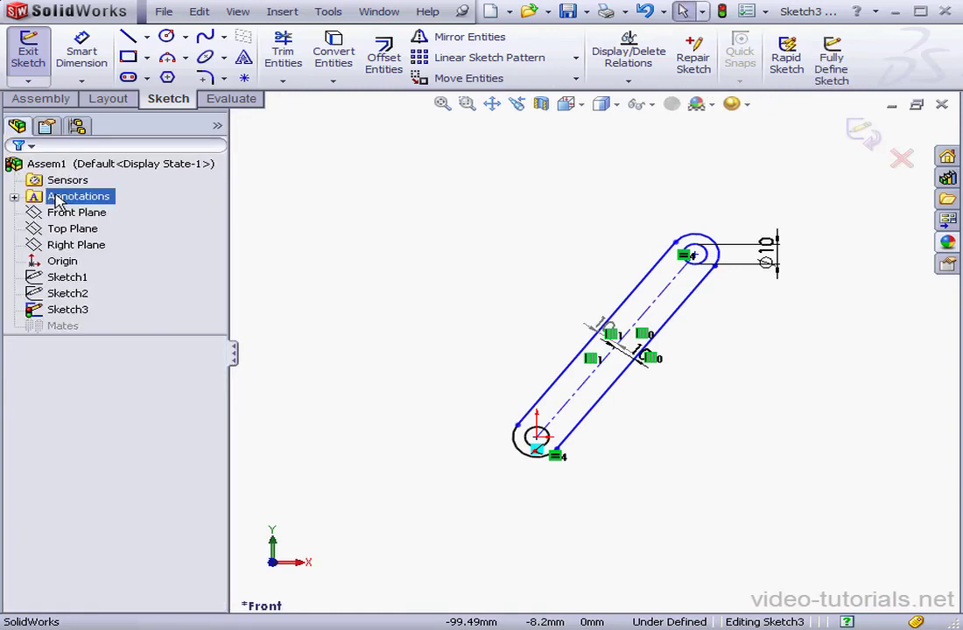
Fully define all entities in the link sketch automatically and make a block from the whole link profile
{"action": "left_click", "coordinate": [827, 63]}
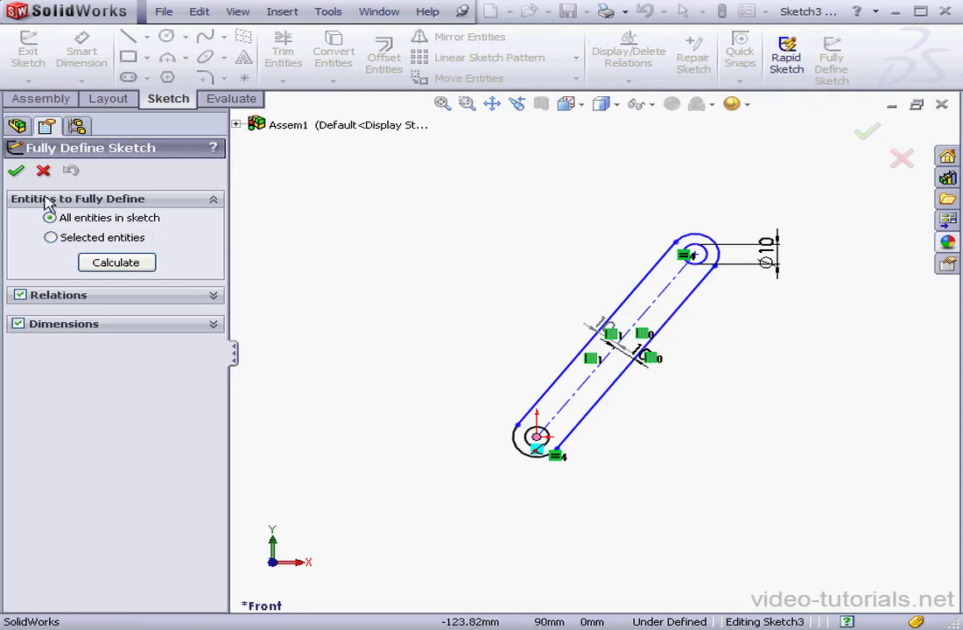
{"action": "left_click", "coordinate": [16, 171]}
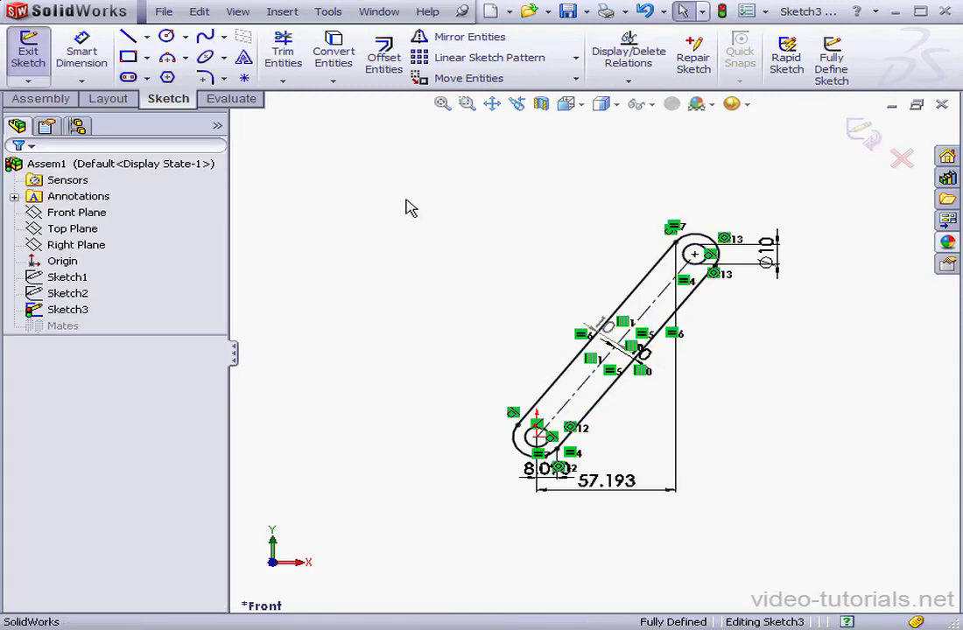
{"action": "mouse_move", "coordinate": [406, 207]}
{"action": "left_mouse_down"}
{"action": "mouse_move", "coordinate": [608, 440]}
{"action": "mouse_move", "coordinate": [830, 505]}
{"action": "left_mouse_up"}
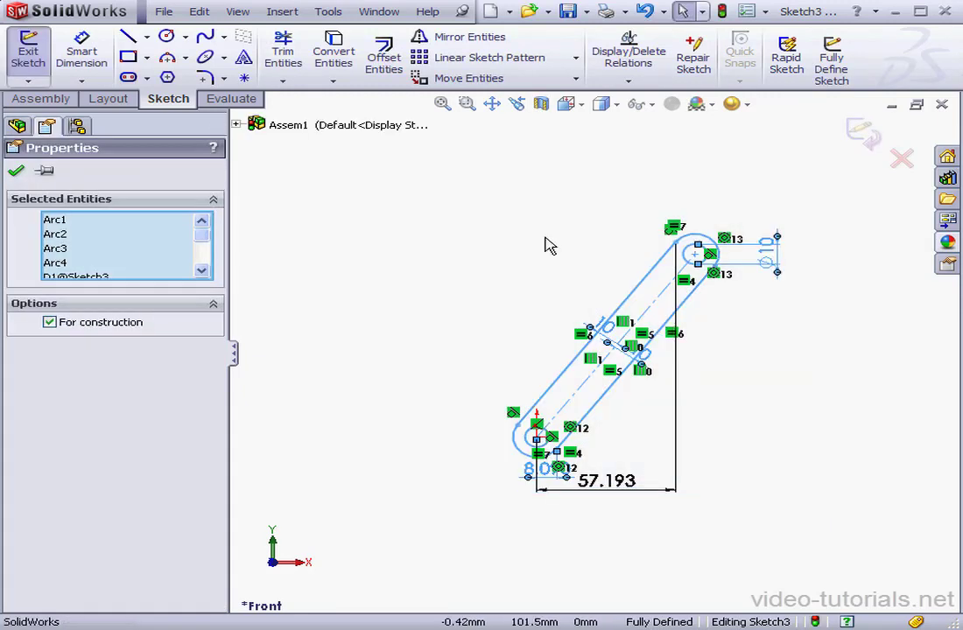
{"action": "left_click", "coordinate": [329, 12]}
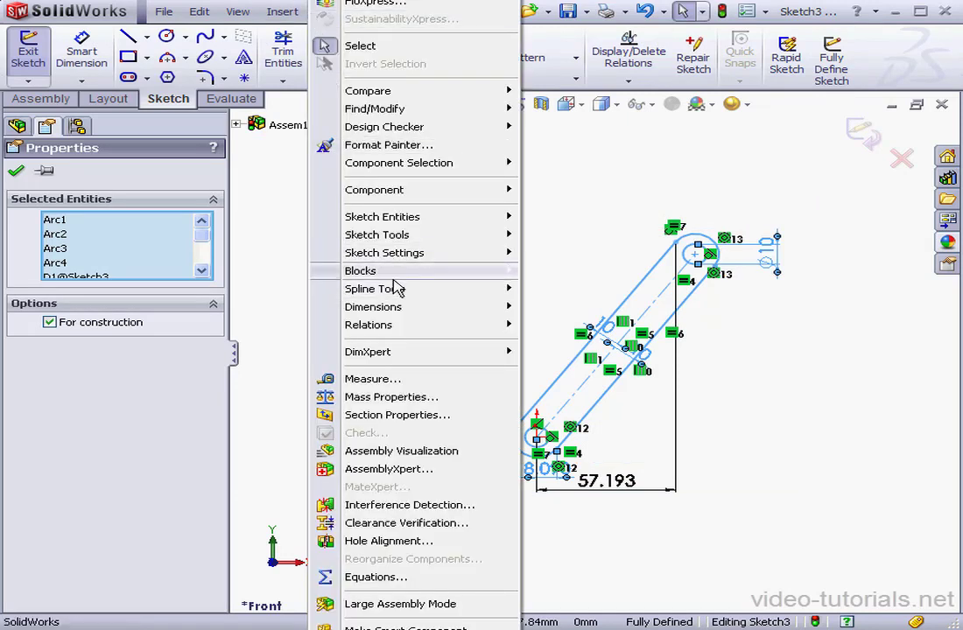
{"action": "mouse_move", "coordinate": [393, 273]}
{"action": "left_click", "coordinate": [555, 276]}
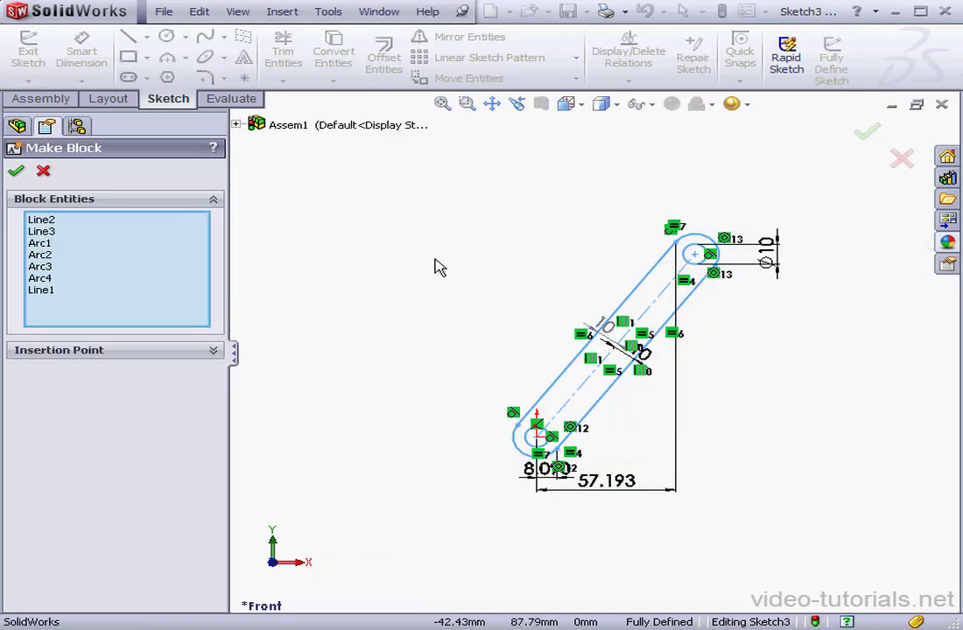
{"action": "left_click", "coordinate": [17, 172]}
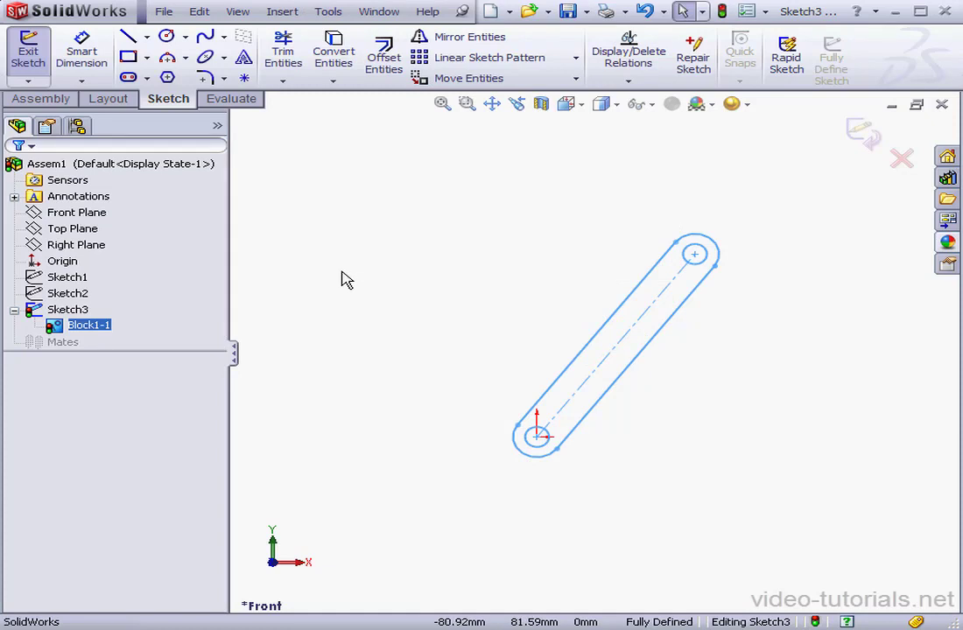
Exit the sketch and save the link block to folder 46 as a SolidWorks block file named Base
{"action": "left_click", "coordinate": [865, 134]}
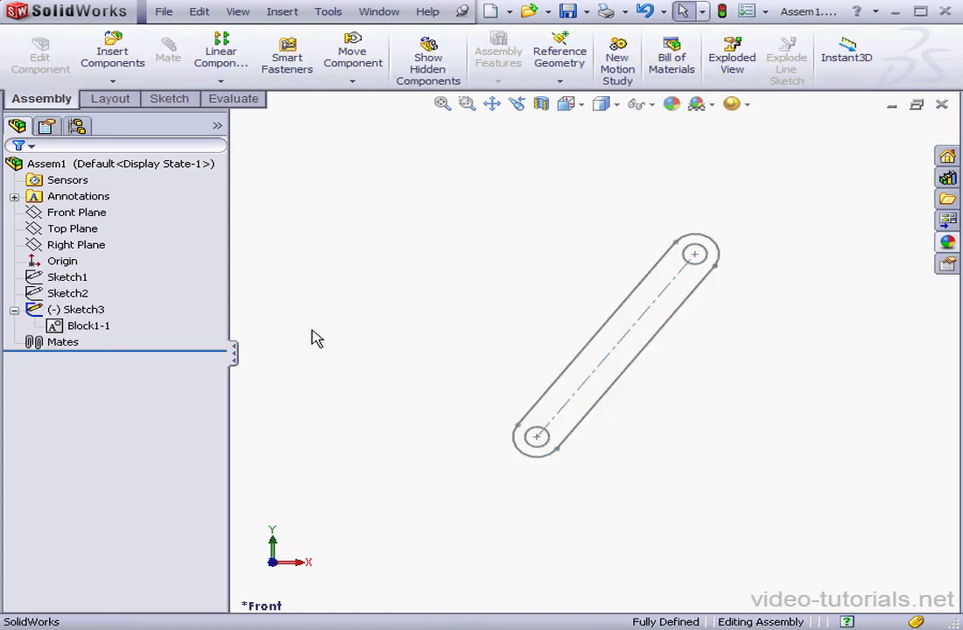
{"action": "right_click", "coordinate": [101, 327]}
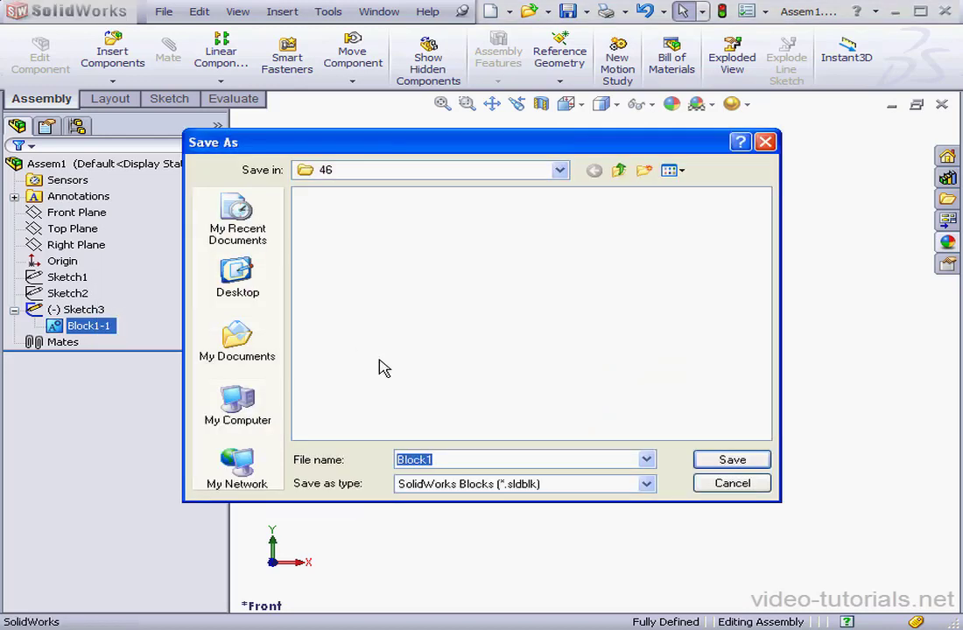
{"action": "type", "text": "Base"}
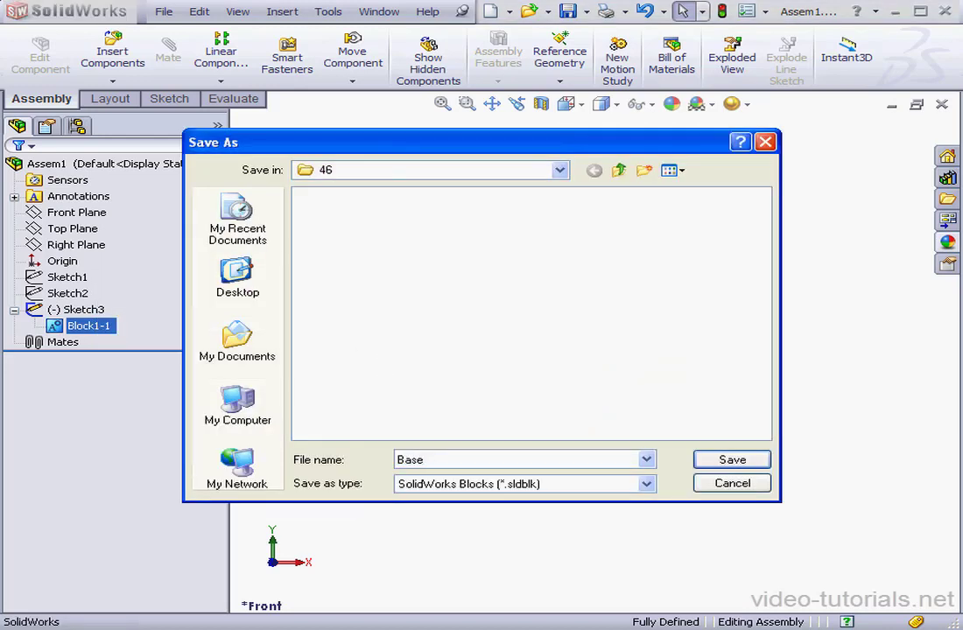
{"action": "left_click", "coordinate": [714, 461]}
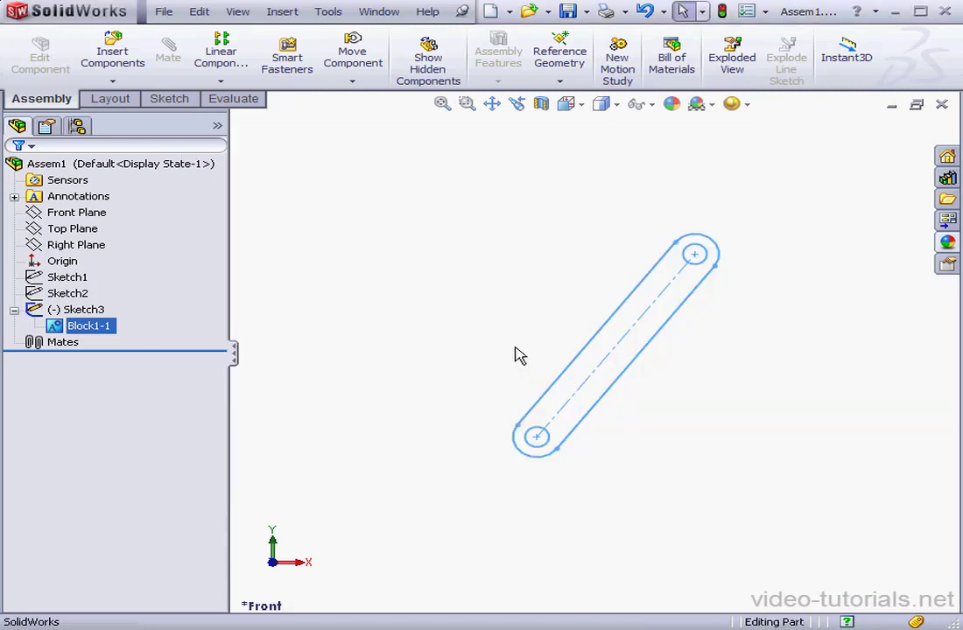
{"action": "left_click", "coordinate": [124, 101]}
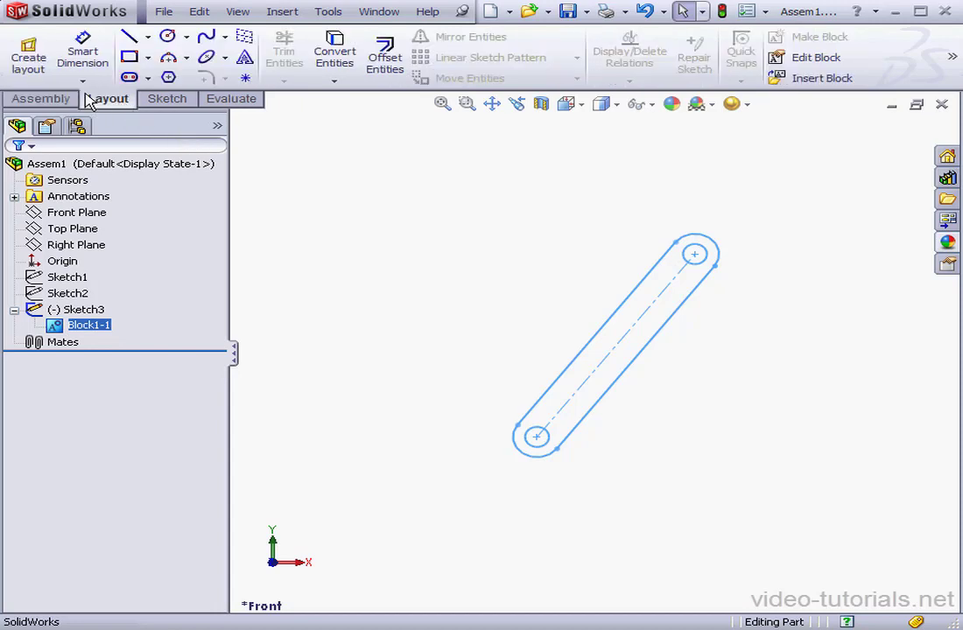
{"action": "left_click", "coordinate": [29, 52]}
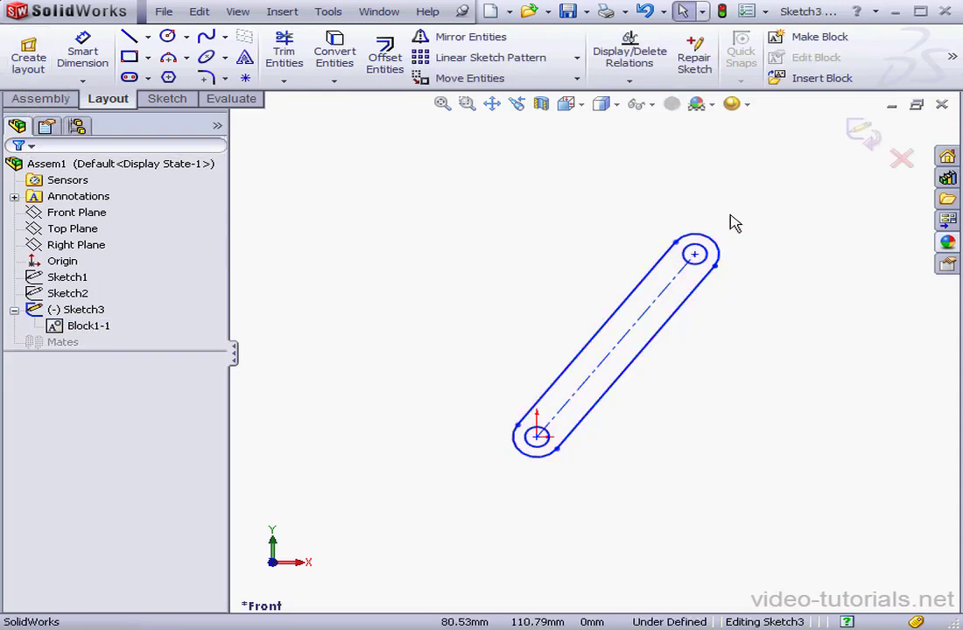
{"action": "left_click", "coordinate": [823, 80]}
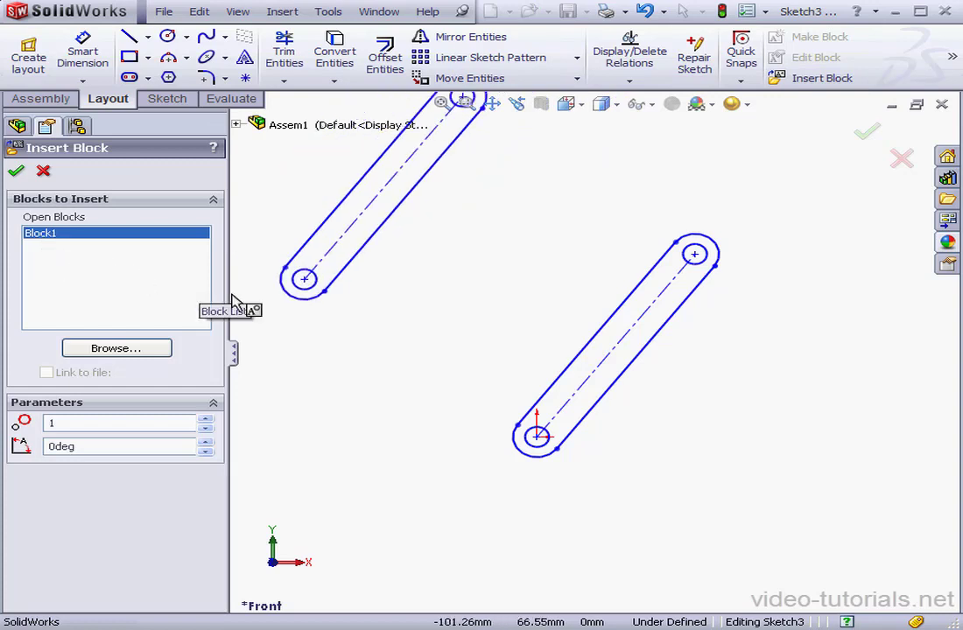
{"action": "left_click", "coordinate": [44, 171]}
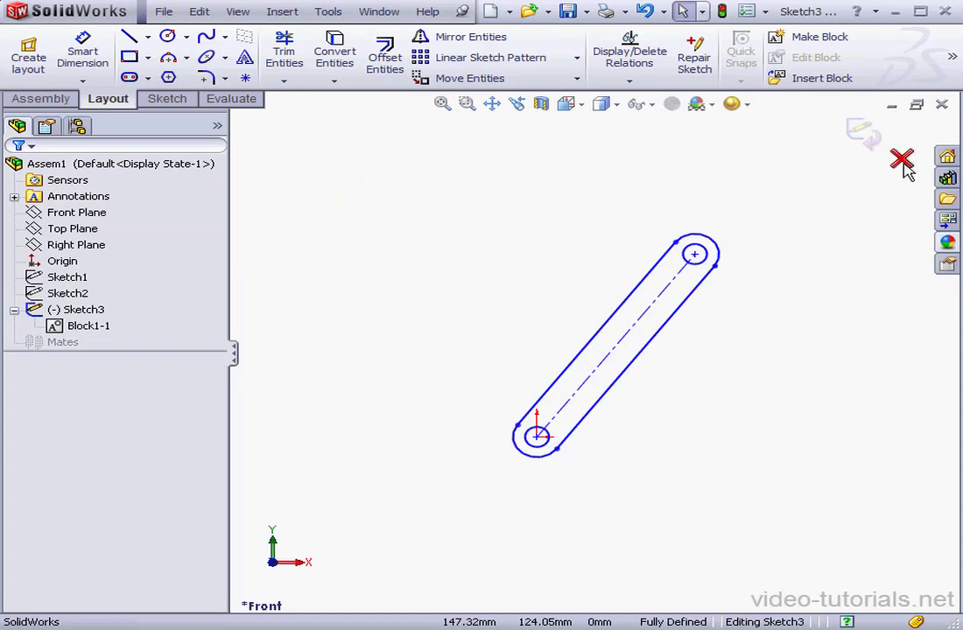
{"action": "left_click", "coordinate": [902, 161]}
{"action": "key", "text": "Return"}
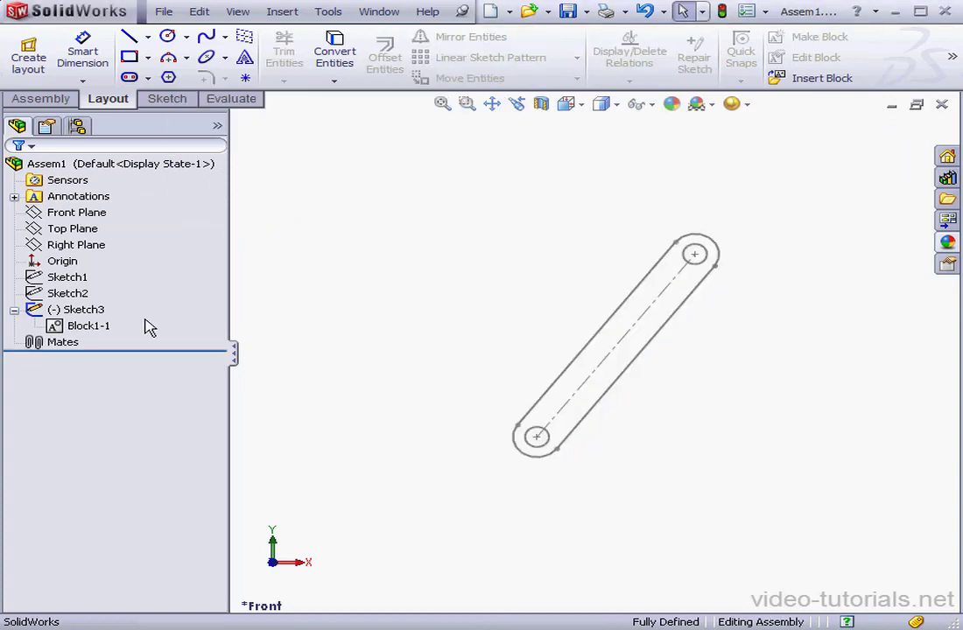
Delete Sketch3 together with its dependent link block
{"action": "right_click", "coordinate": [96, 310]}
{"action": "left_click", "coordinate": [146, 409]}
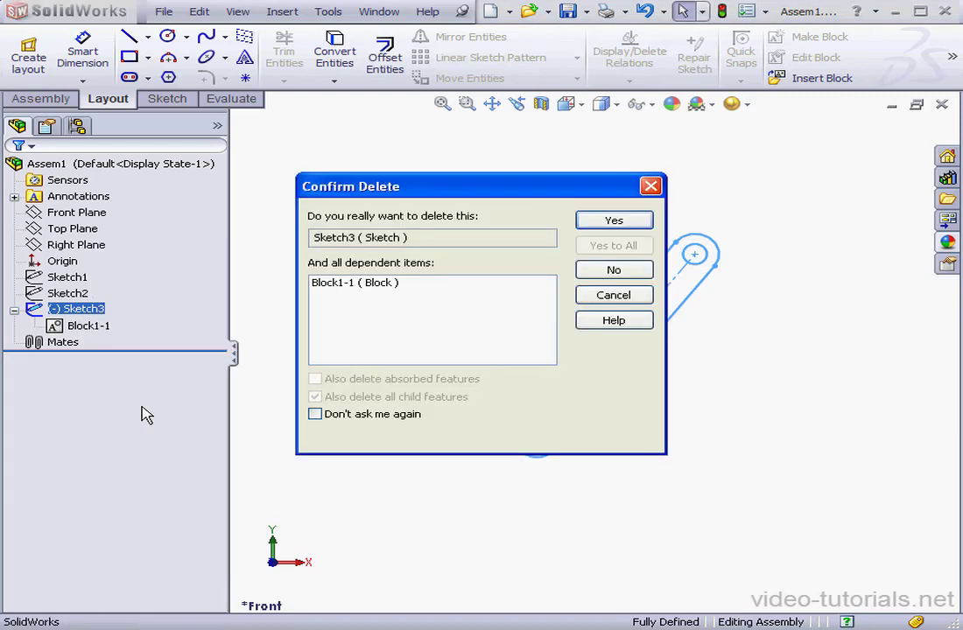
{"action": "left_click", "coordinate": [603, 222]}
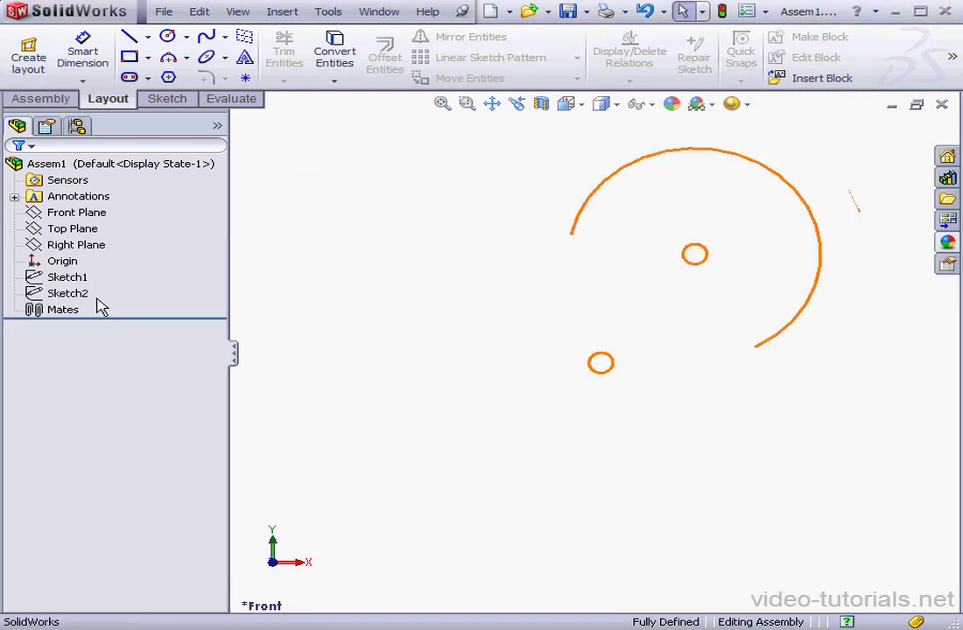
Show Sketch2 and open it for editing
{"action": "right_click", "coordinate": [70, 295]}
{"action": "left_click", "coordinate": [95, 268]}
{"action": "right_click", "coordinate": [71, 300]}
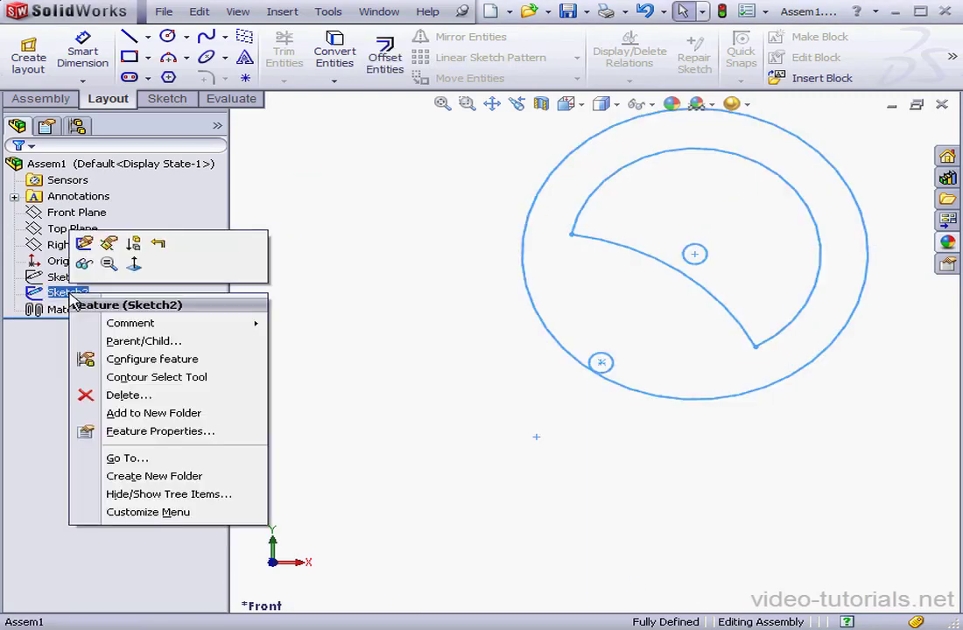
{"action": "left_click", "coordinate": [81, 245]}
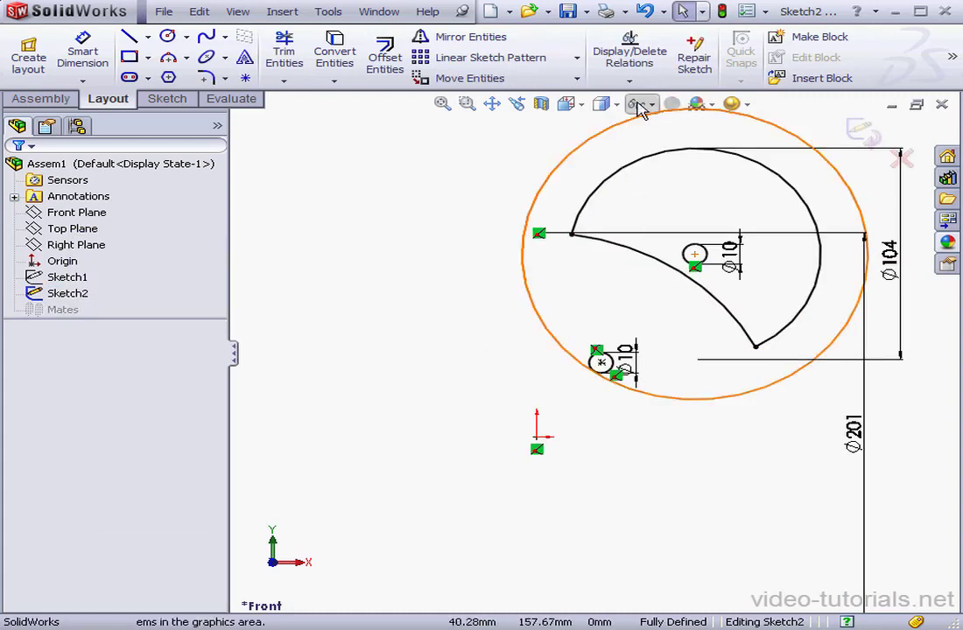
List the external relations of the sketch and delete all of them
{"action": "left_click", "coordinate": [636, 58]}
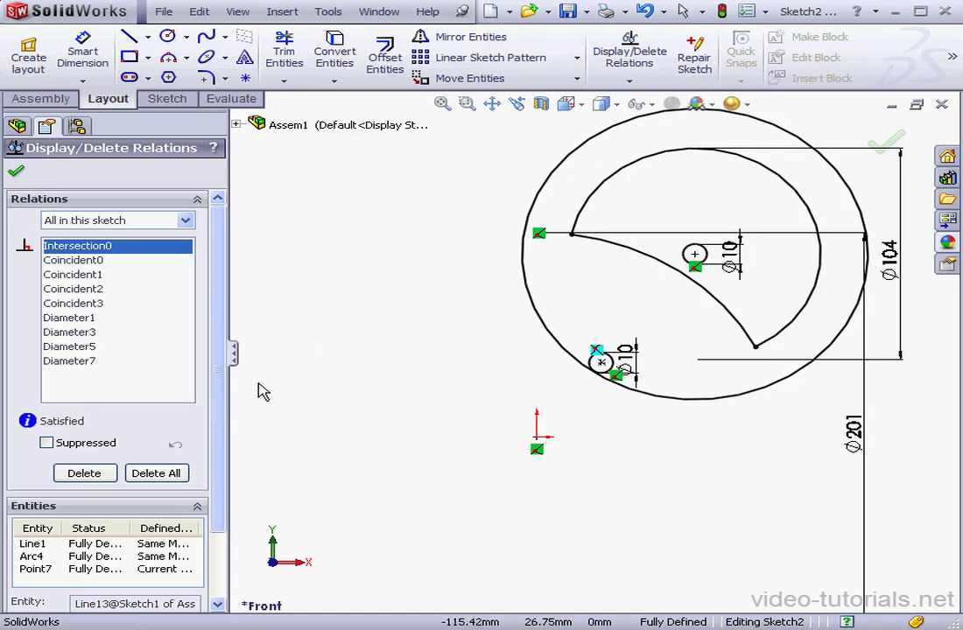
{"action": "left_click", "coordinate": [186, 221]}
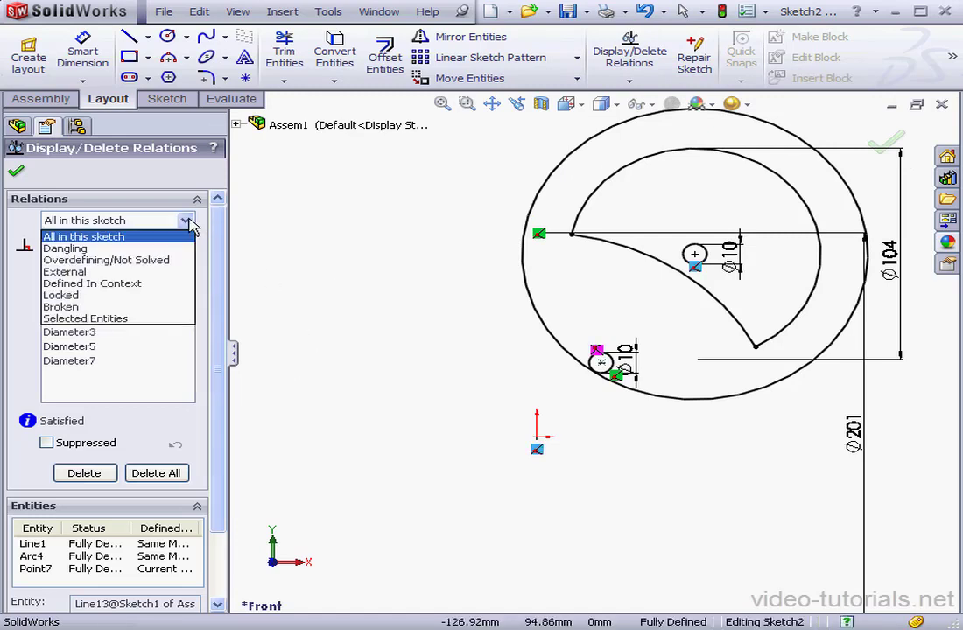
{"action": "left_click", "coordinate": [127, 272]}
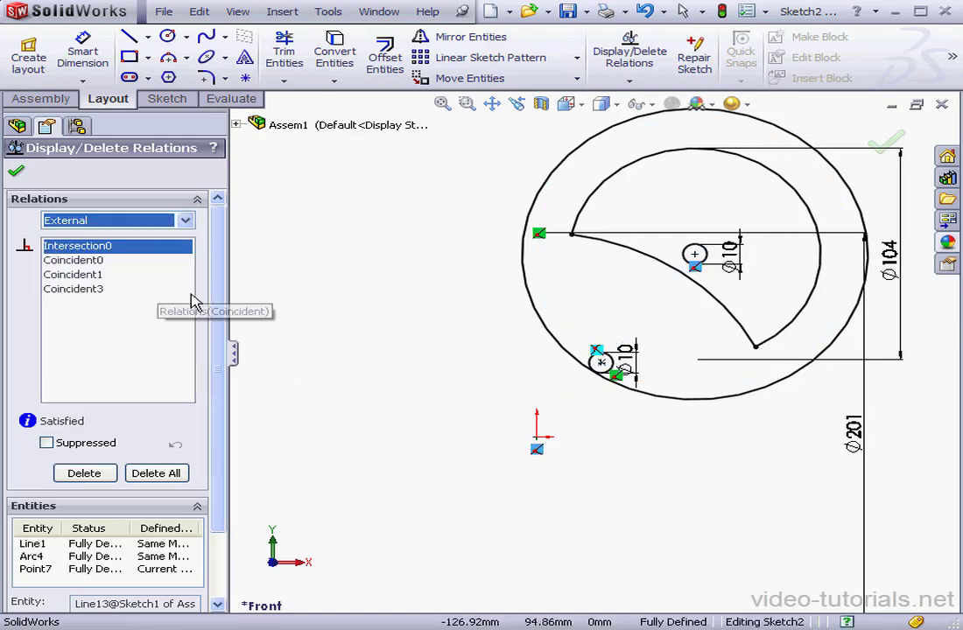
{"action": "left_click", "coordinate": [538, 450]}
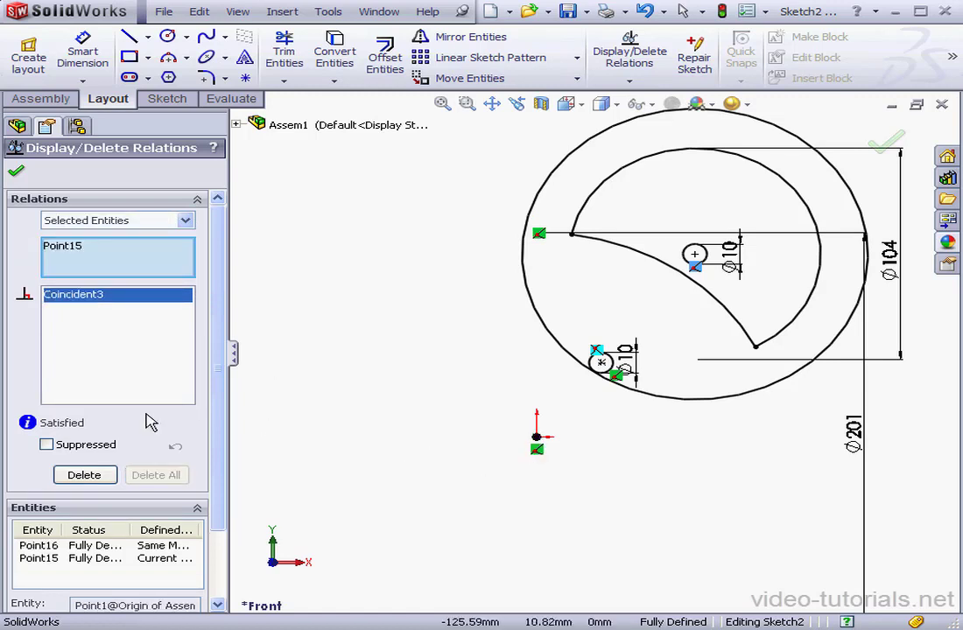
{"action": "scroll", "coordinate": [216, 457], "scroll_direction": "down", "scroll_amount": 3}
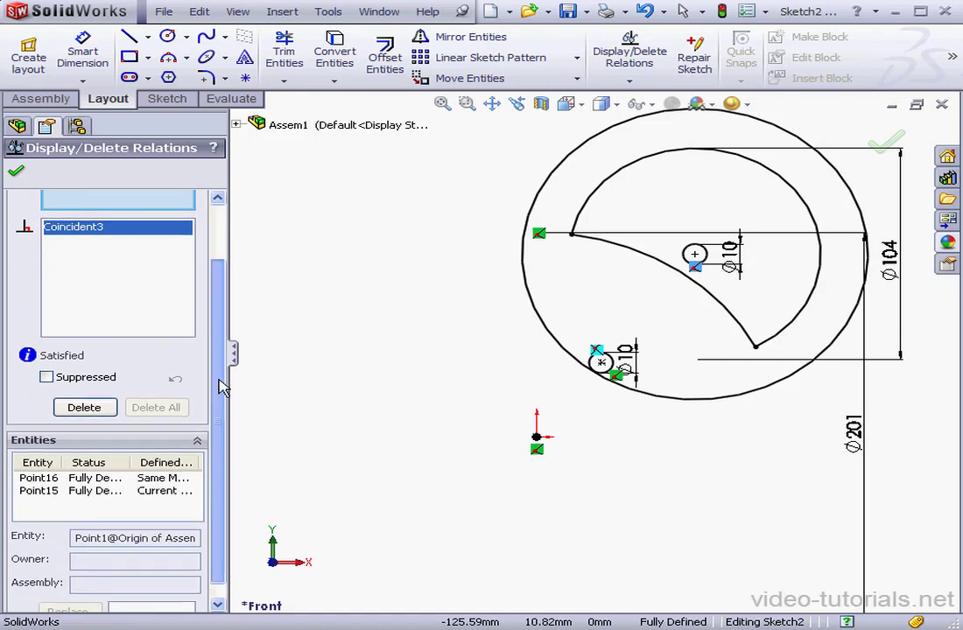
{"action": "scroll", "coordinate": [214, 376], "scroll_direction": "up", "scroll_amount": 3}
{"action": "left_click", "coordinate": [184, 220]}
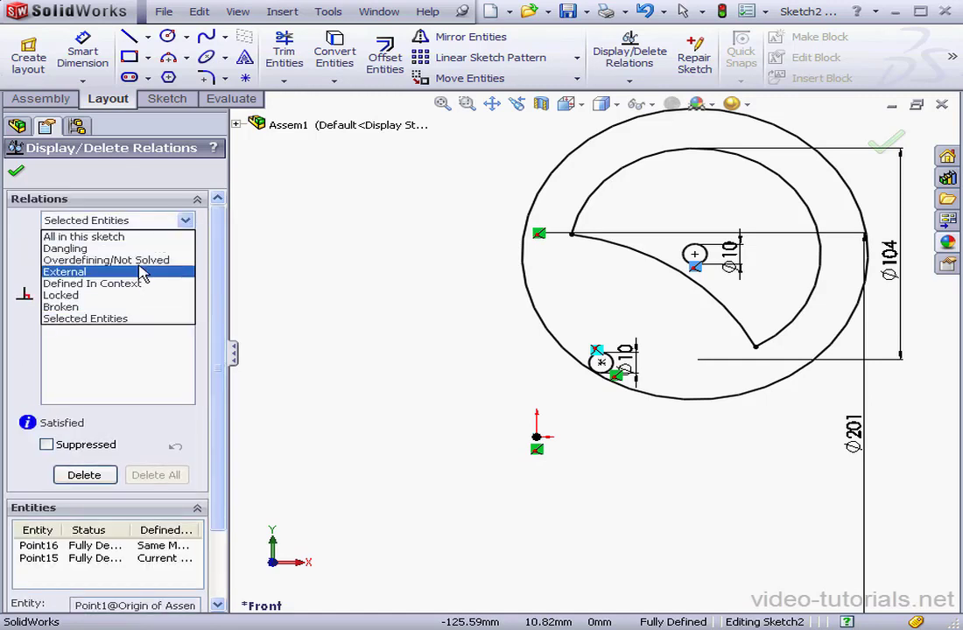
{"action": "left_click", "coordinate": [142, 280]}
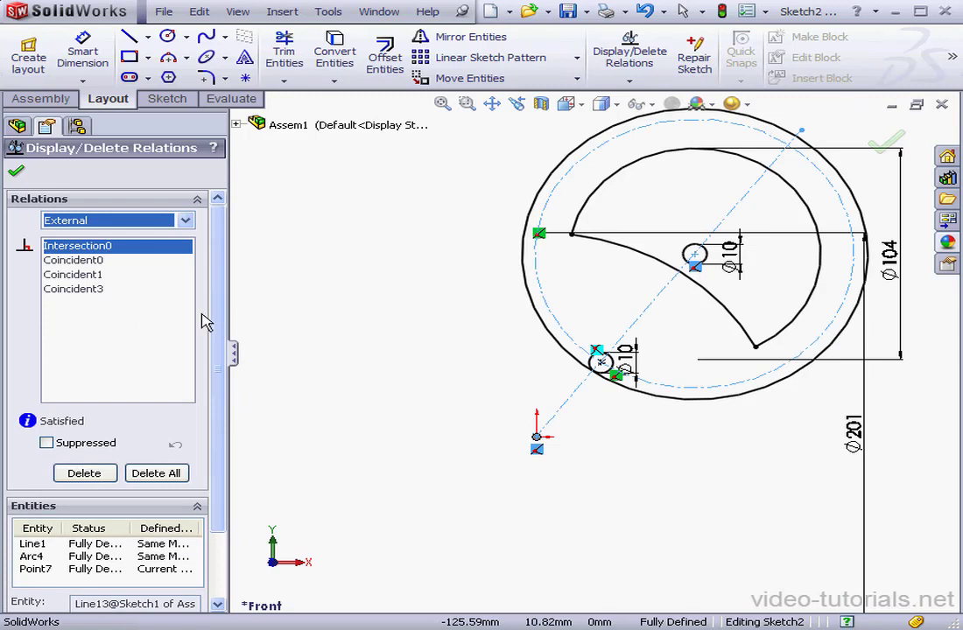
{"action": "left_click", "coordinate": [167, 482]}
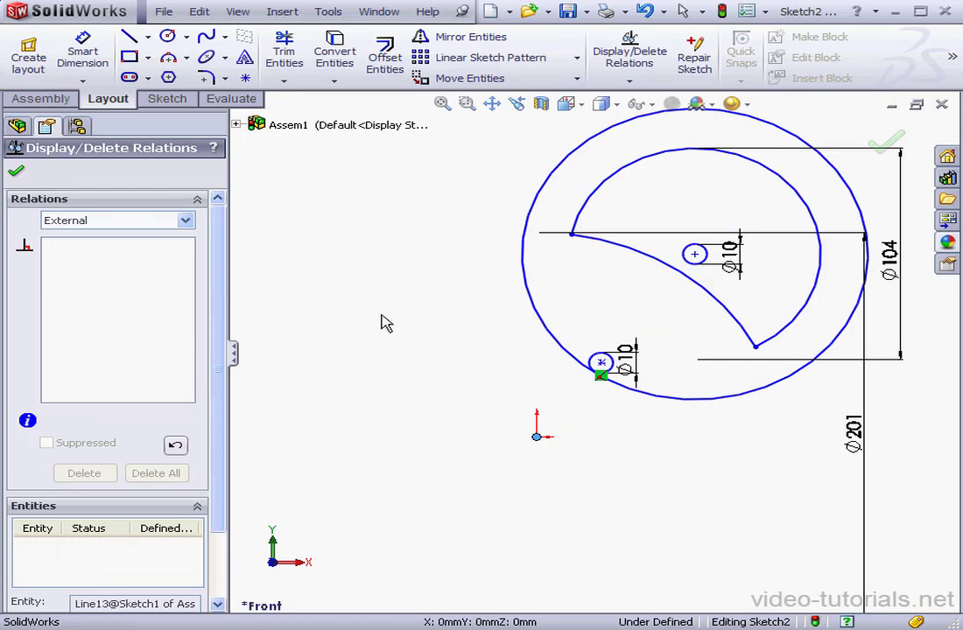
{"action": "left_click", "coordinate": [16, 171]}
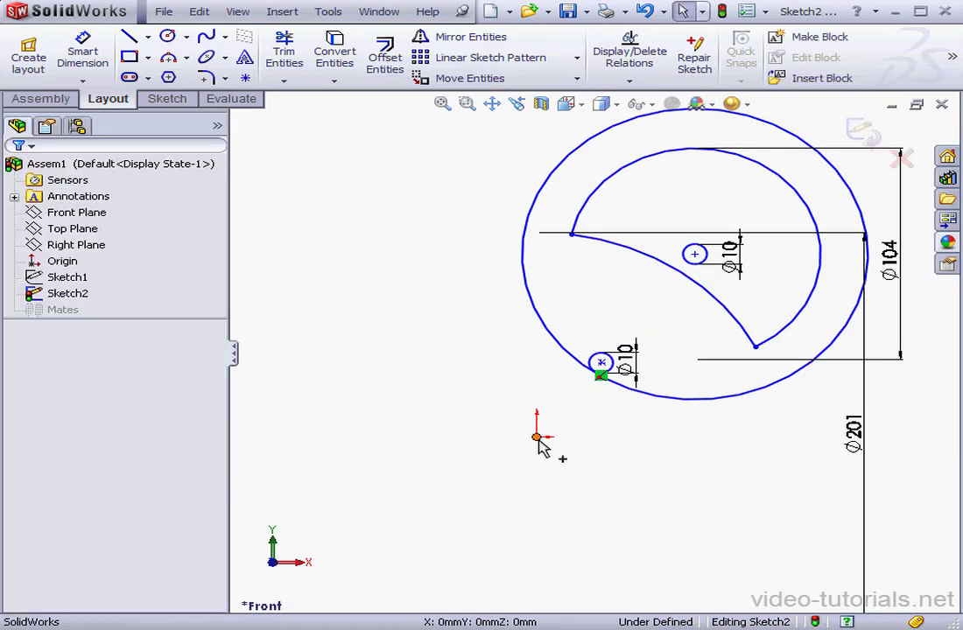
Make the centre point of the 201 mm diameter arc coincident with the assembly origin
{"action": "left_click", "coordinate": [537, 437]}
{"action": "left_click", "coordinate": [237, 127]}
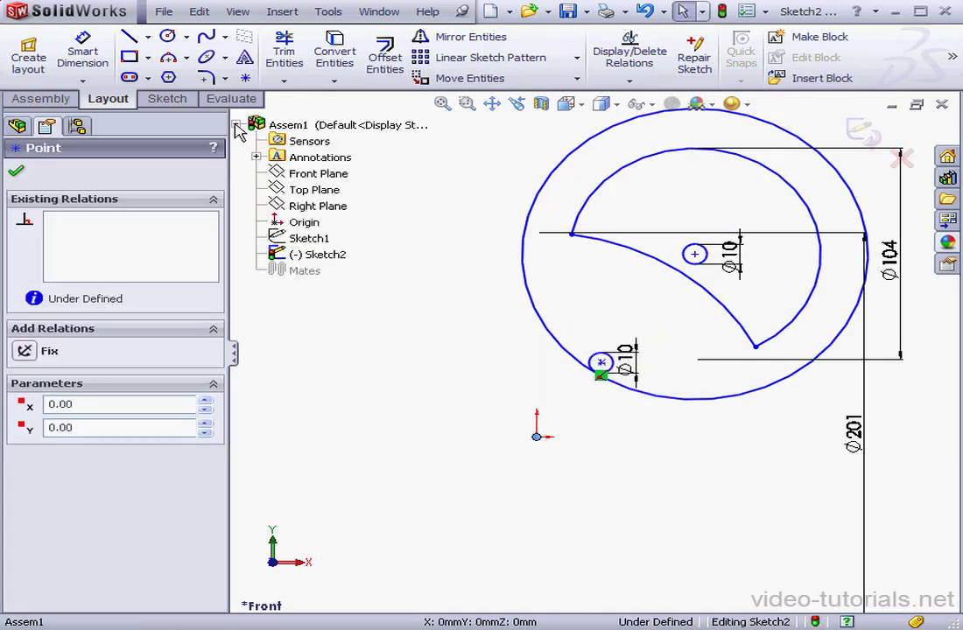
{"action": "left_click", "coordinate": [296, 224], "text": "ctrl"}
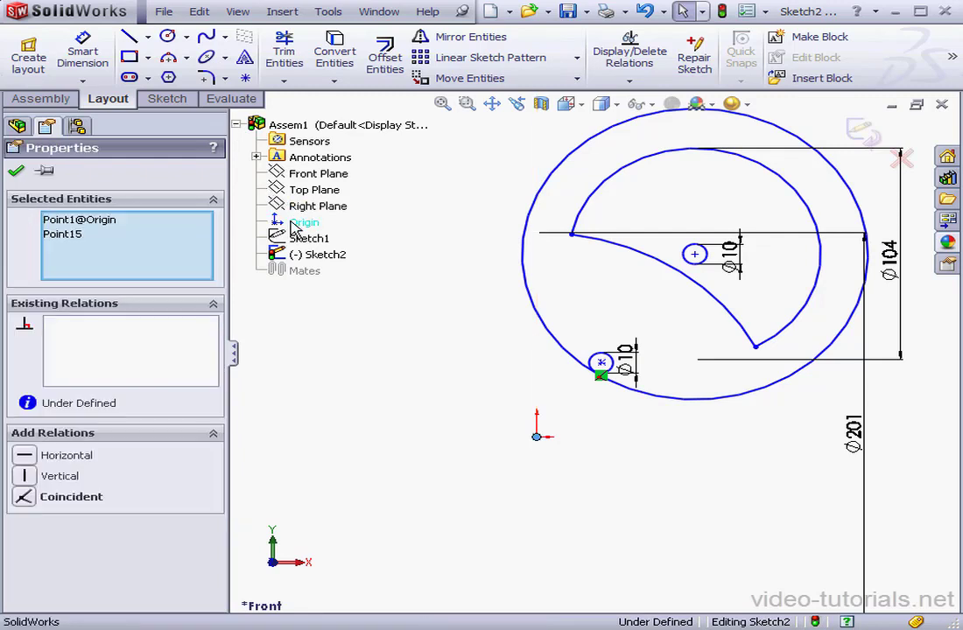
{"action": "left_click", "coordinate": [24, 499]}
{"action": "left_click", "coordinate": [16, 171]}
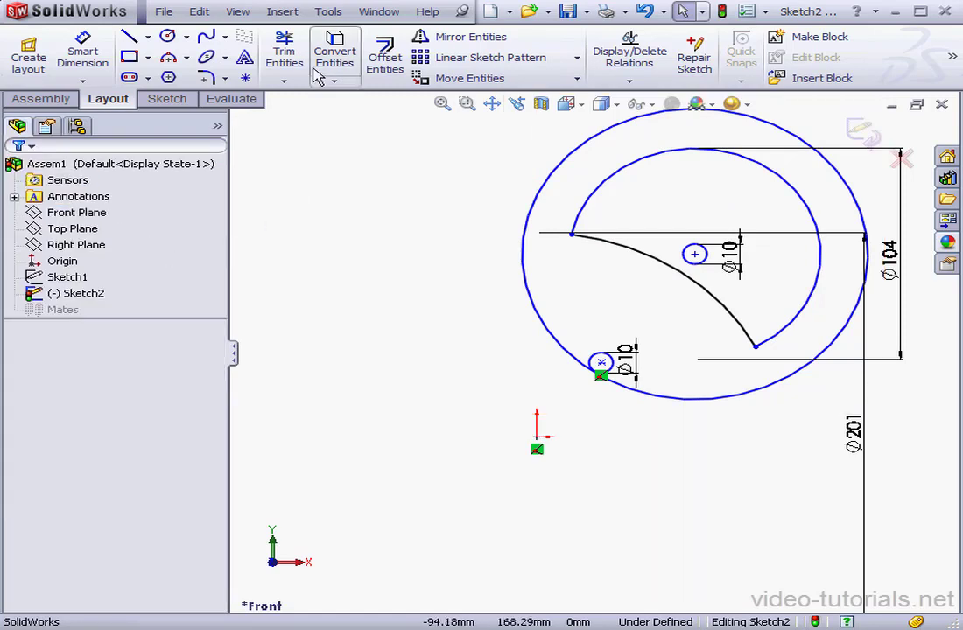
Try to fully define all entities in the sketch automatically, and undo the generated relations and dimensions
{"action": "left_click", "coordinate": [324, 18]}
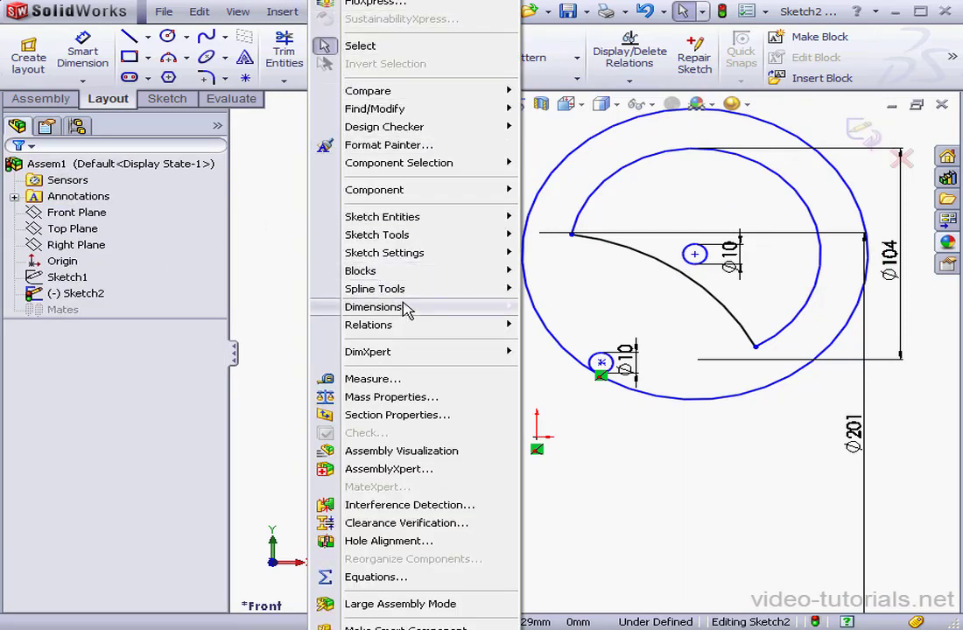
{"action": "mouse_move", "coordinate": [404, 309]}
{"action": "left_click", "coordinate": [637, 454]}
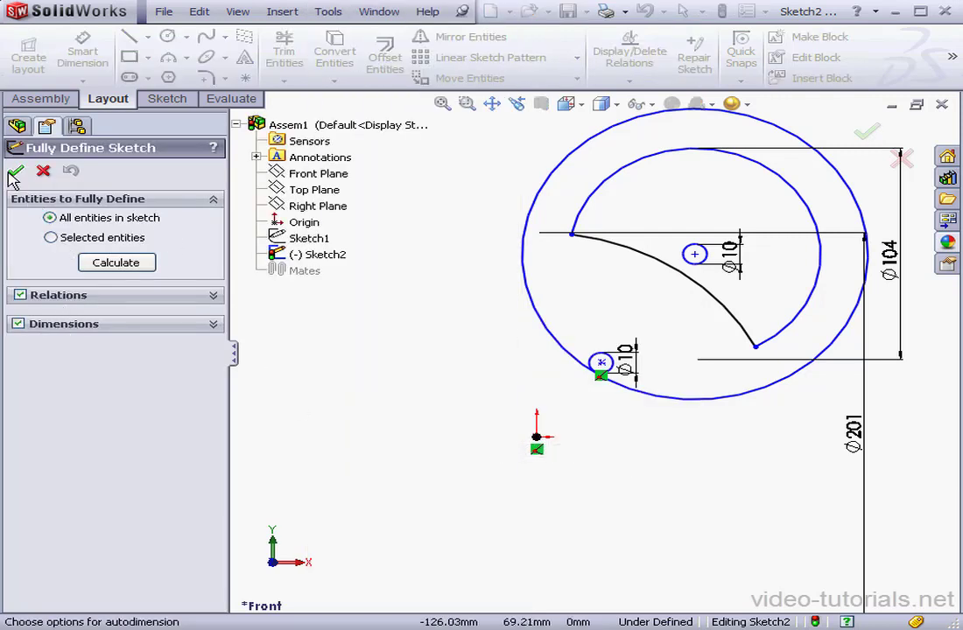
{"action": "left_click", "coordinate": [115, 262]}
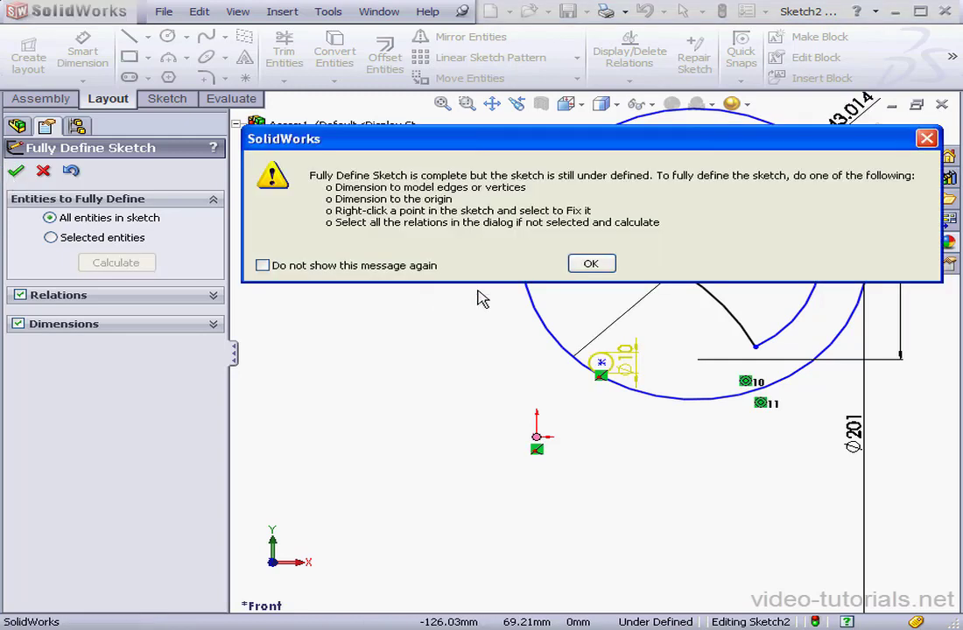
{"action": "left_click", "coordinate": [592, 265]}
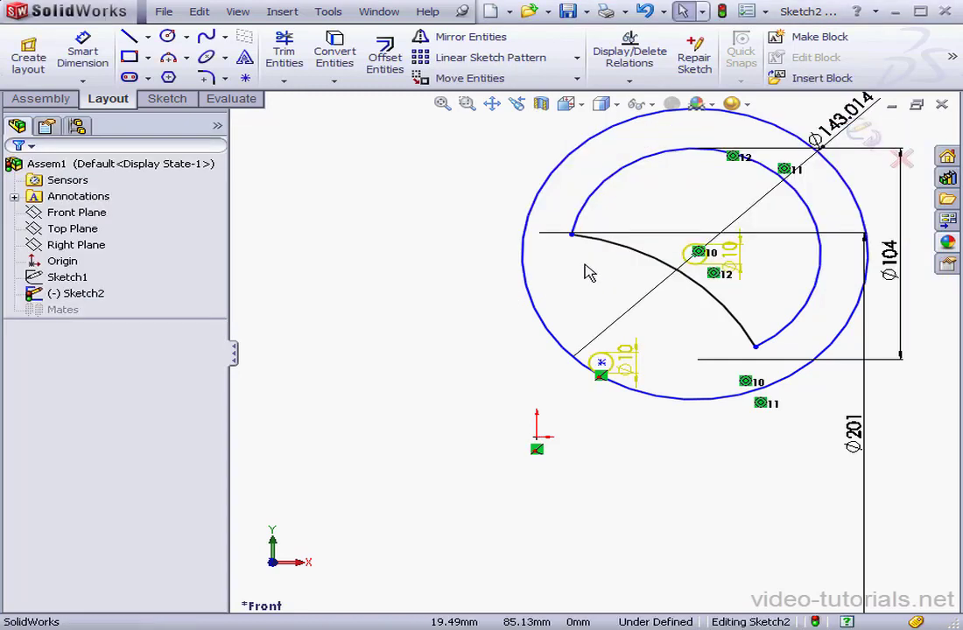
{"action": "left_click", "coordinate": [646, 13]}
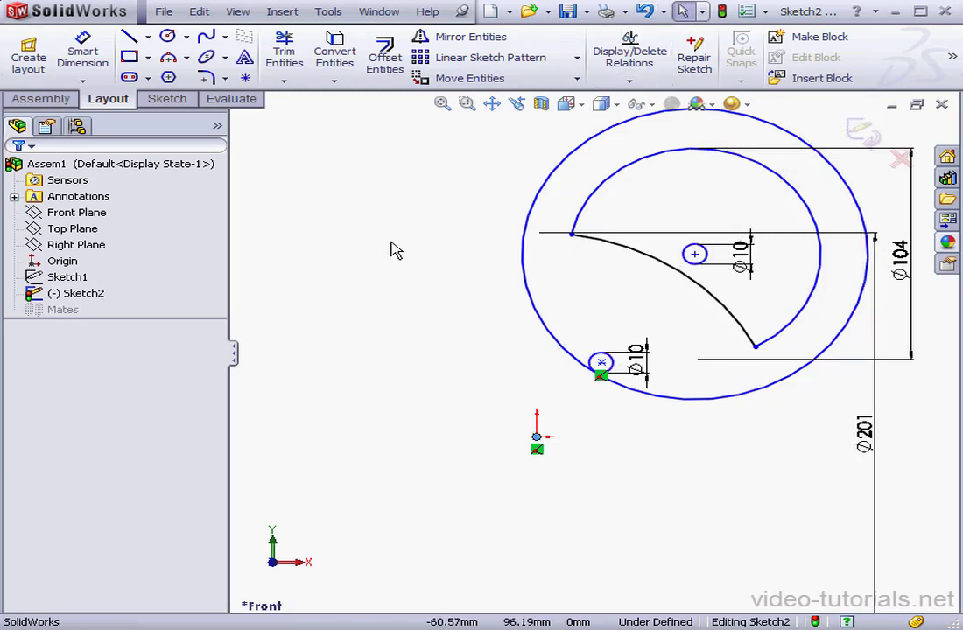
Draw a centerline joining the centres of the two 10 mm holes and a horizontal one leftward from the middle hole's centre
{"action": "left_click", "coordinate": [147, 36]}
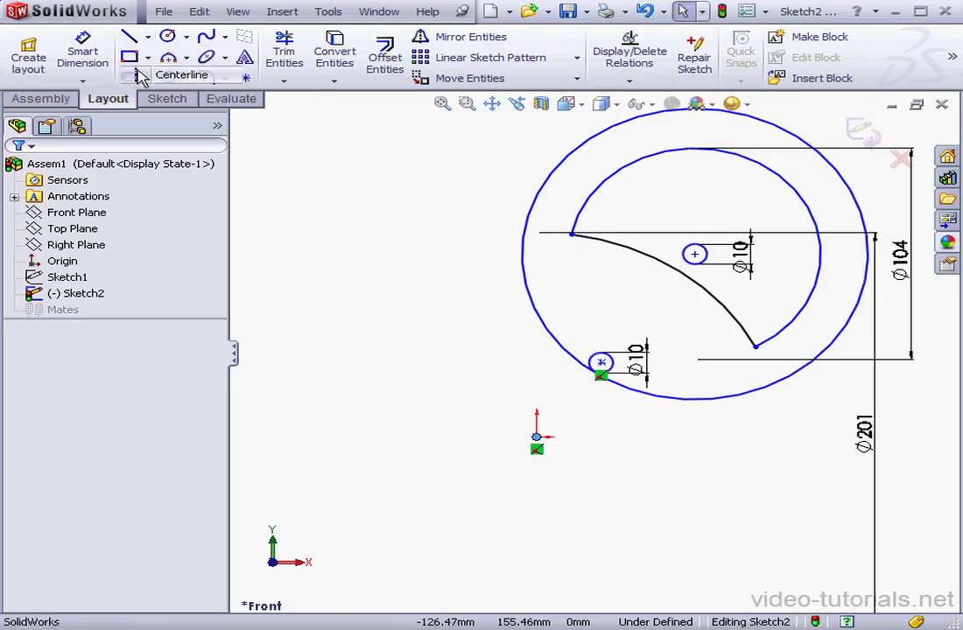
{"action": "left_click", "coordinate": [145, 75]}
{"action": "left_click", "coordinate": [601, 362]}
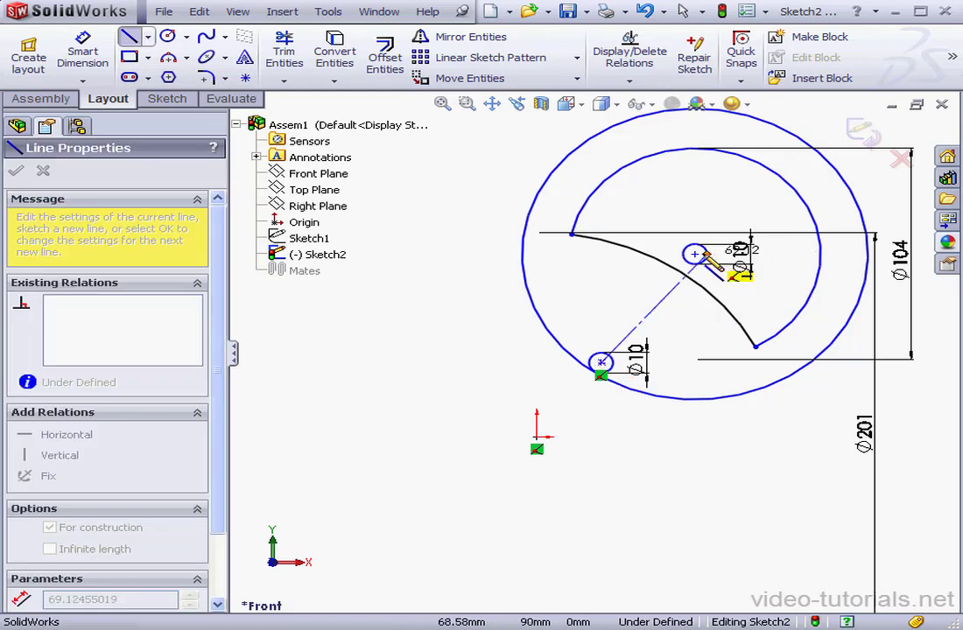
{"action": "left_click", "coordinate": [695, 254]}
{"action": "right_click", "coordinate": [425, 273]}
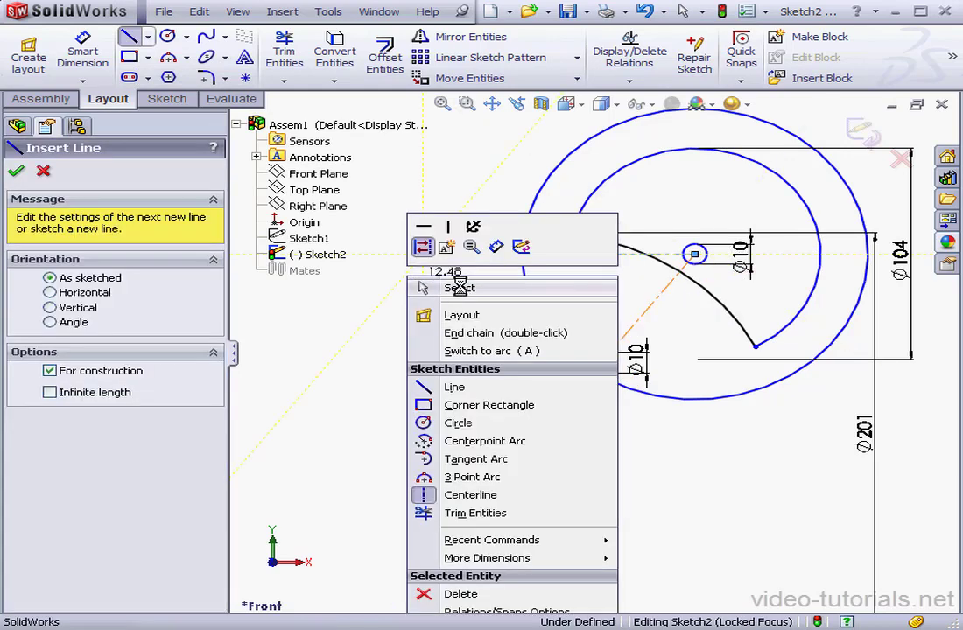
{"action": "left_click", "coordinate": [460, 288]}
Draw a construction circle of about 66 mm radius centred on the middle hole and passing through the lower hole's centre
{"action": "left_click", "coordinate": [186, 36]}
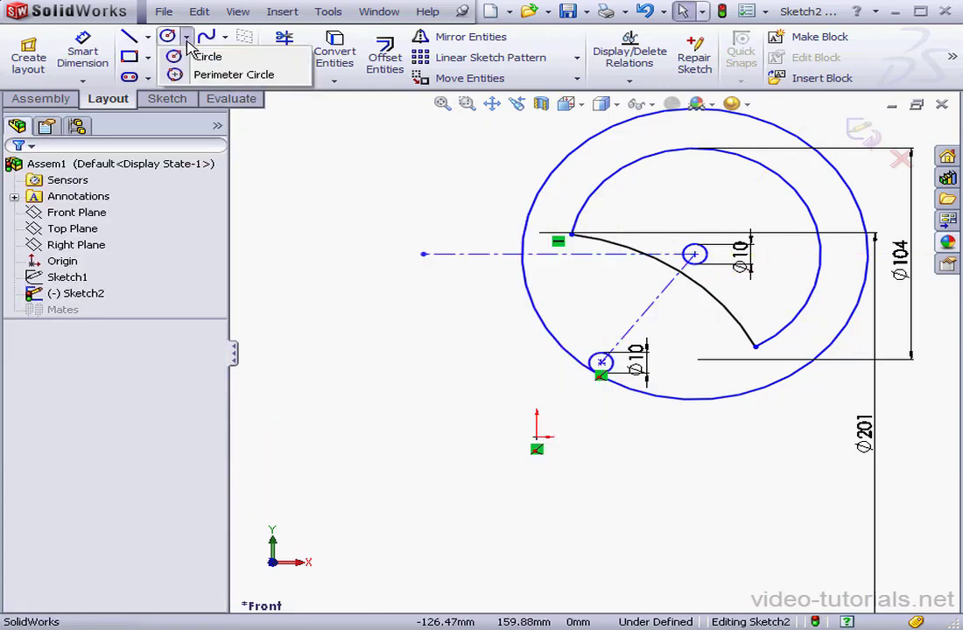
{"action": "left_click", "coordinate": [183, 57]}
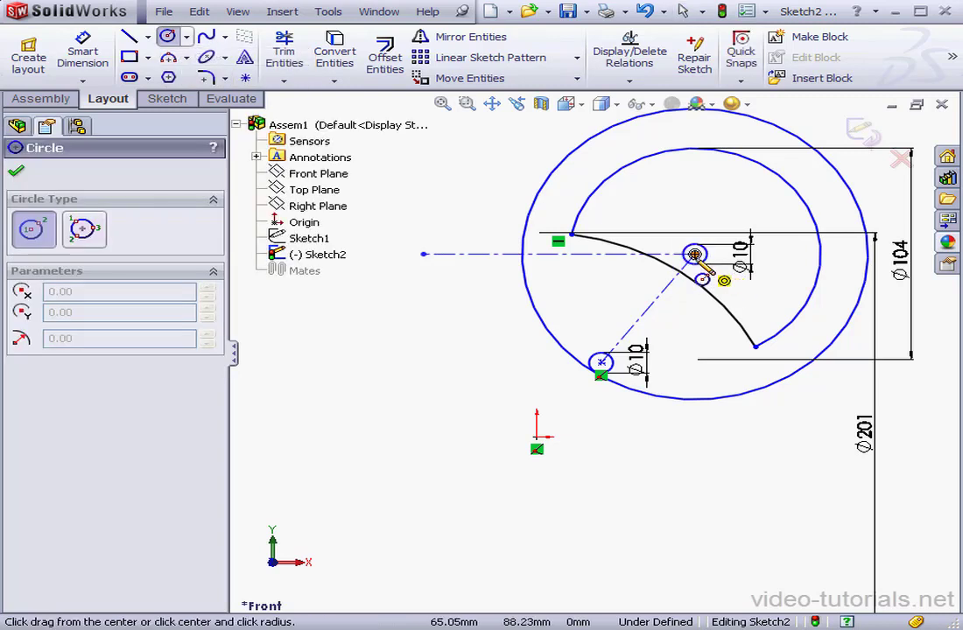
{"action": "left_click", "coordinate": [694, 254]}
{"action": "left_click", "coordinate": [600, 361]}
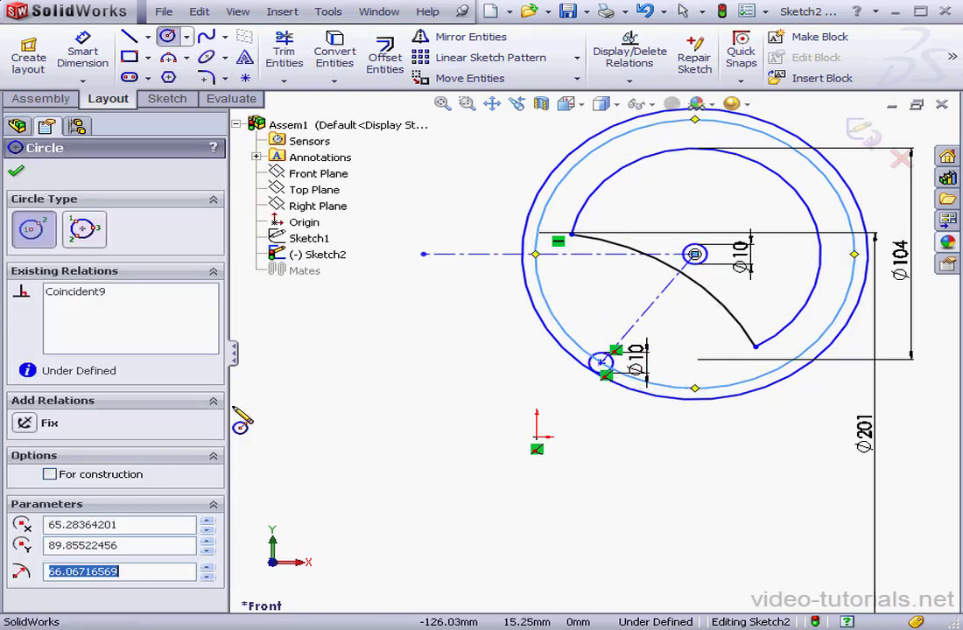
{"action": "left_click", "coordinate": [53, 474]}
{"action": "left_click", "coordinate": [16, 171]}
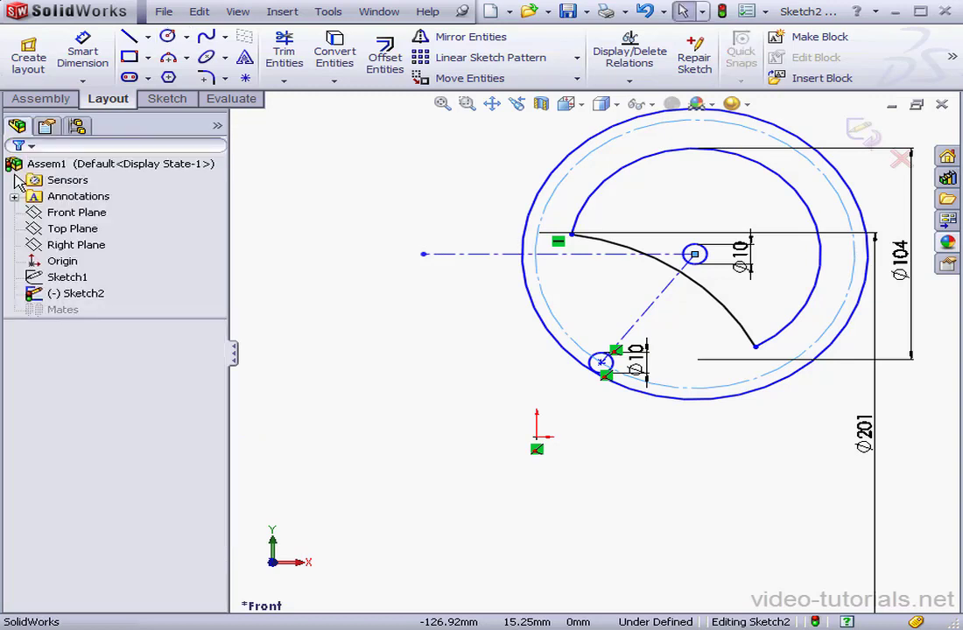
Dimension the angle between the horizontal centerline and the inclined centerline
{"action": "left_click", "coordinate": [492, 103]}
{"action": "left_click_drag", "start_coordinate": [609, 215], "coordinate": [530, 294]}
{"action": "left_click", "coordinate": [105, 77]}
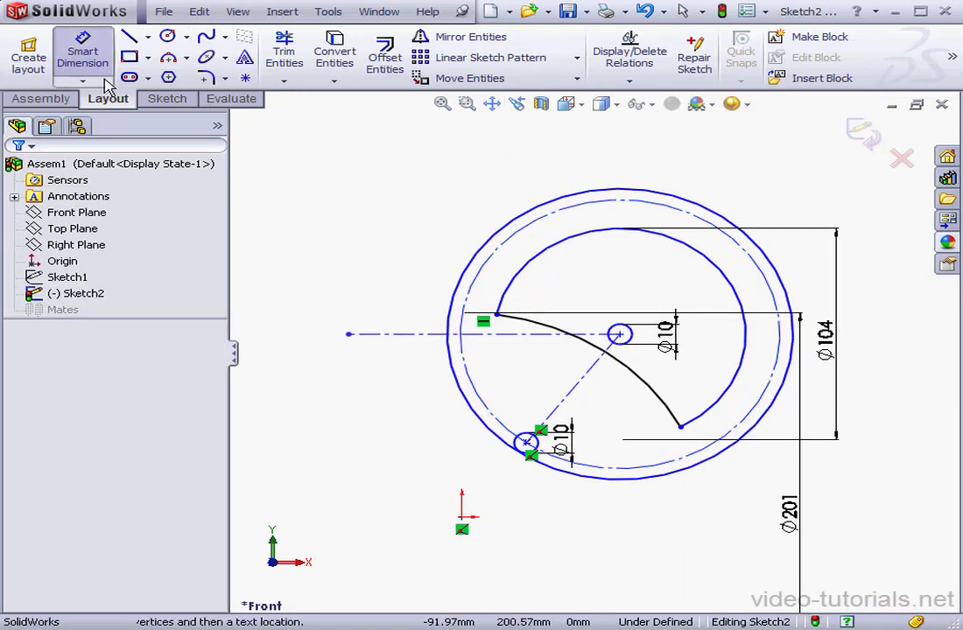
{"action": "left_click", "coordinate": [569, 391]}
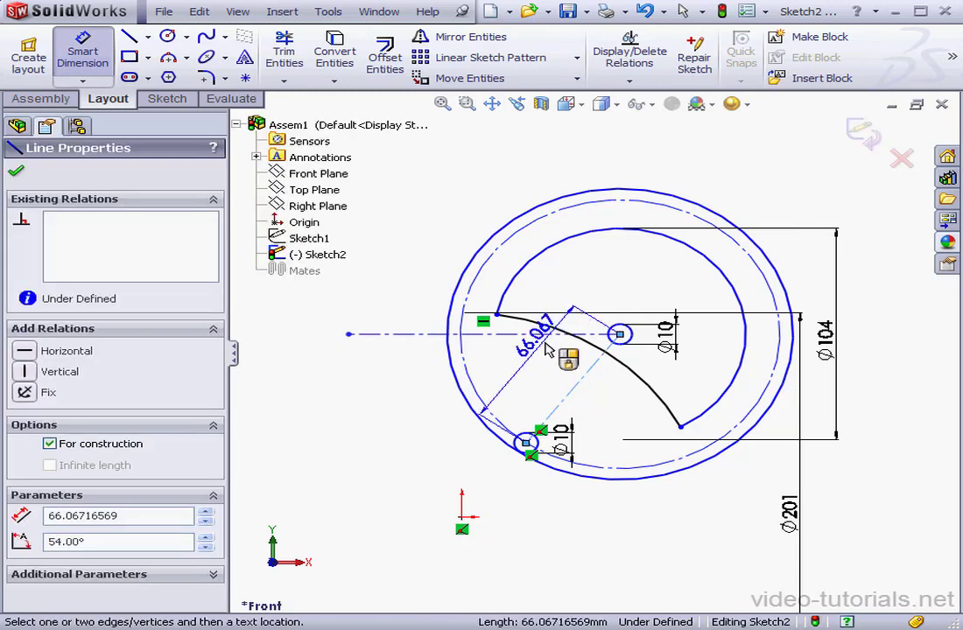
{"action": "left_click", "coordinate": [504, 334]}
{"action": "left_click", "coordinate": [547, 365]}
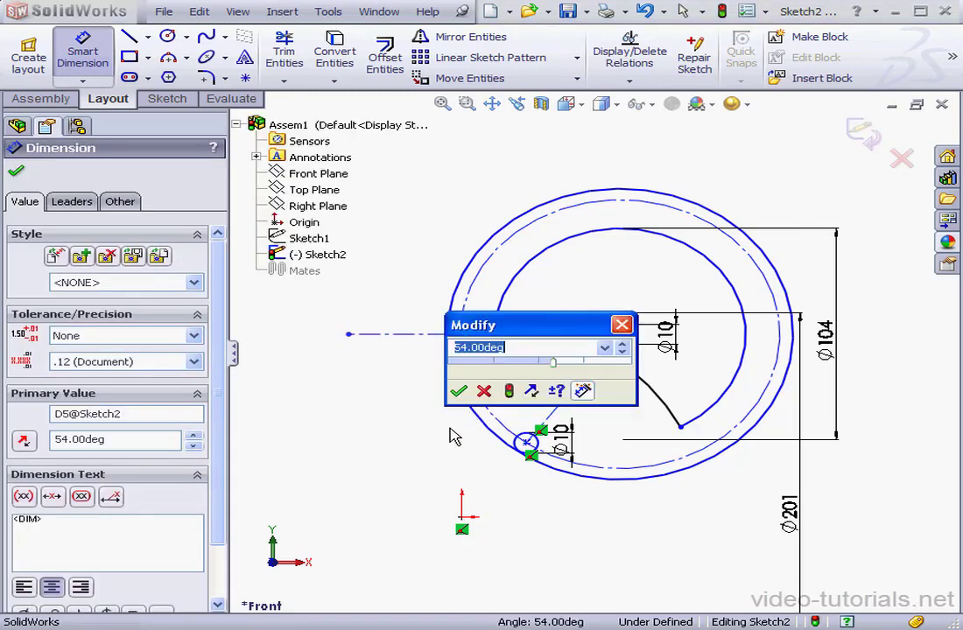
{"action": "left_click", "coordinate": [458, 393]}
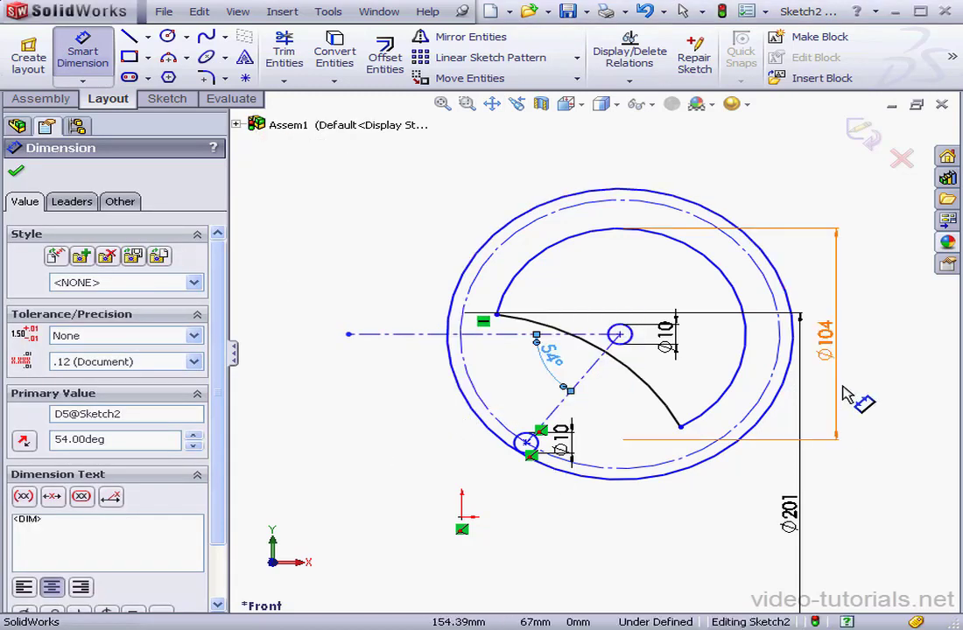
Dimension the diameters of the construction circle and the outer circle
{"action": "left_click", "coordinate": [776, 382]}
{"action": "left_click", "coordinate": [810, 390]}
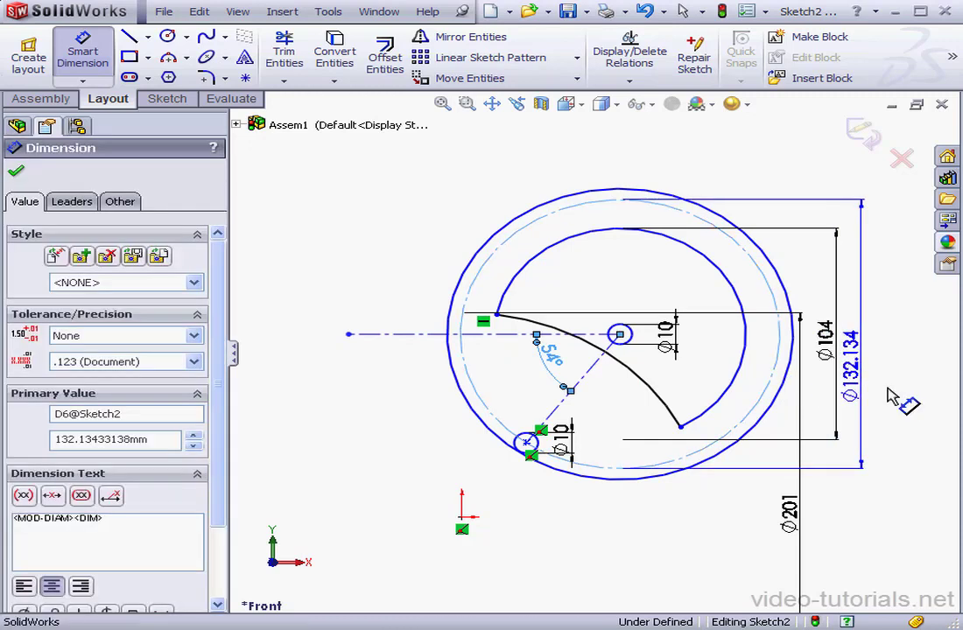
{"action": "left_click", "coordinate": [779, 401]}
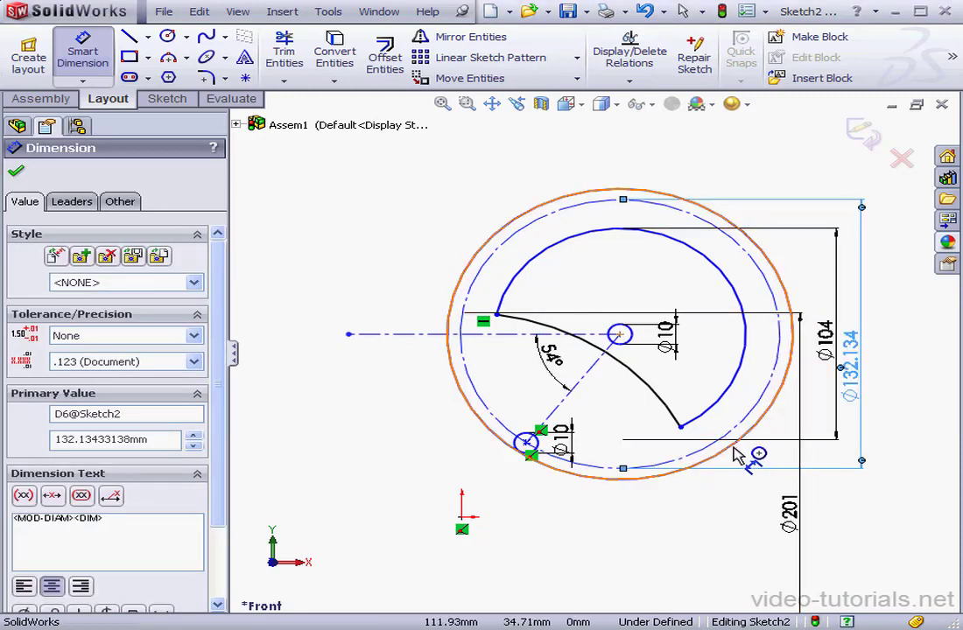
{"action": "left_click", "coordinate": [738, 452]}
{"action": "left_click", "coordinate": [867, 451]}
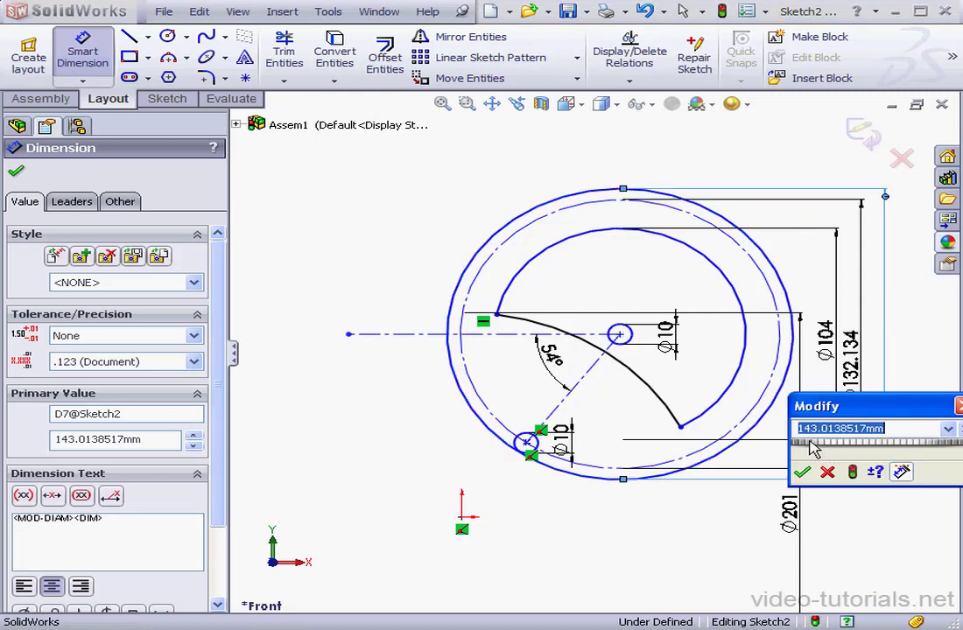
{"action": "left_click", "coordinate": [803, 473]}
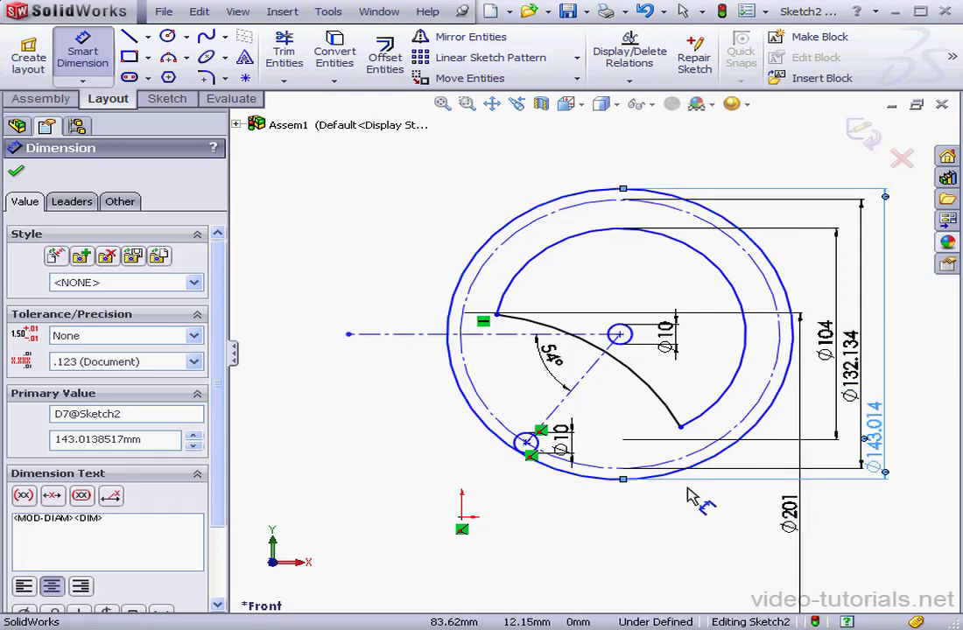
Dimension the horizontal distance from the origin point to the middle hole's centre
{"action": "left_click", "coordinate": [461, 518]}
{"action": "left_click", "coordinate": [620, 334]}
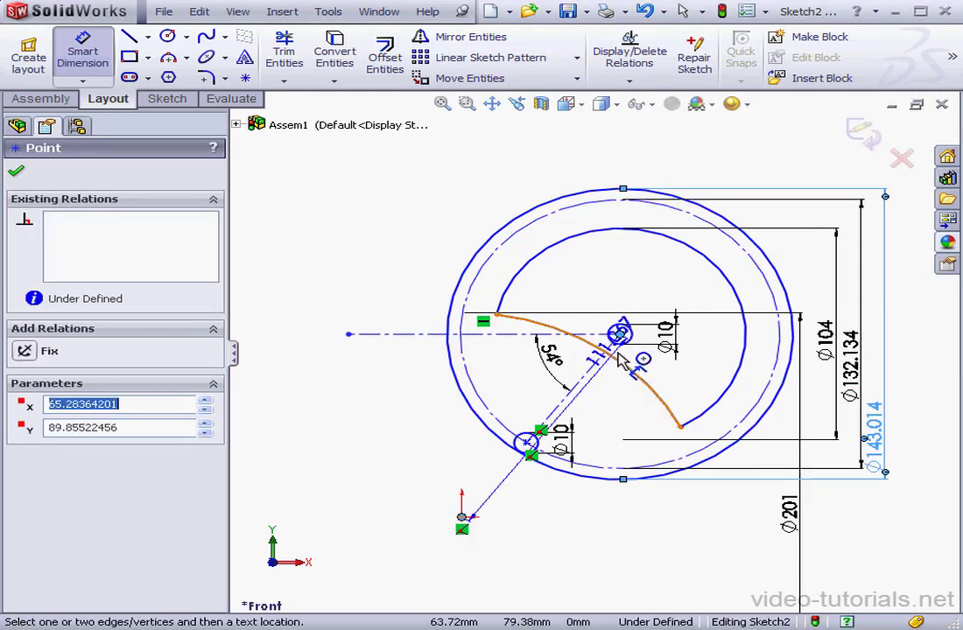
{"action": "left_click", "coordinate": [567, 550]}
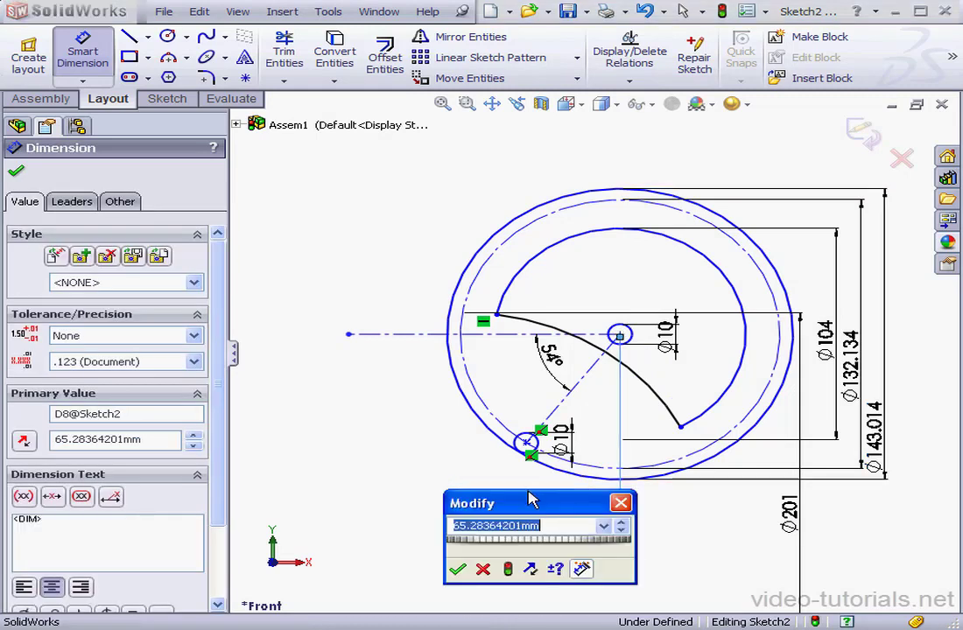
{"action": "left_click", "coordinate": [462, 571]}
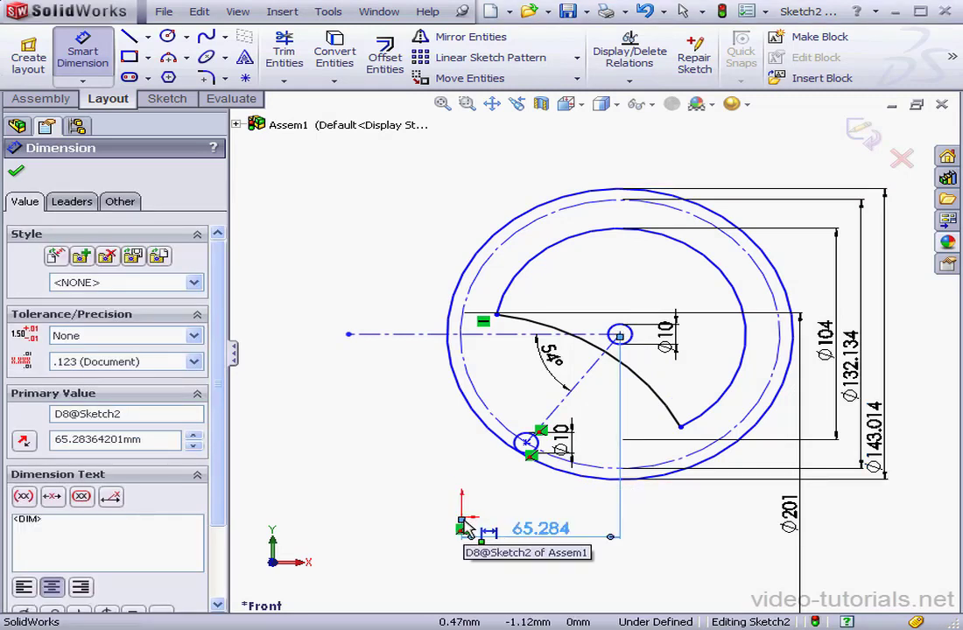
Dimension the vertical distance from the origin point to the middle hole's centre
{"action": "left_click", "coordinate": [462, 519]}
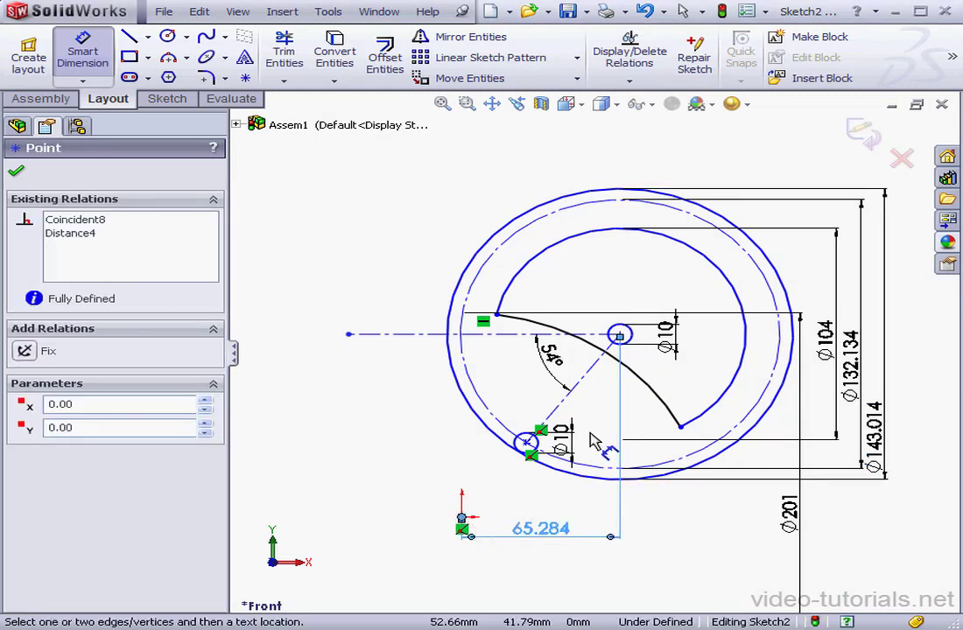
{"action": "left_click", "coordinate": [623, 338]}
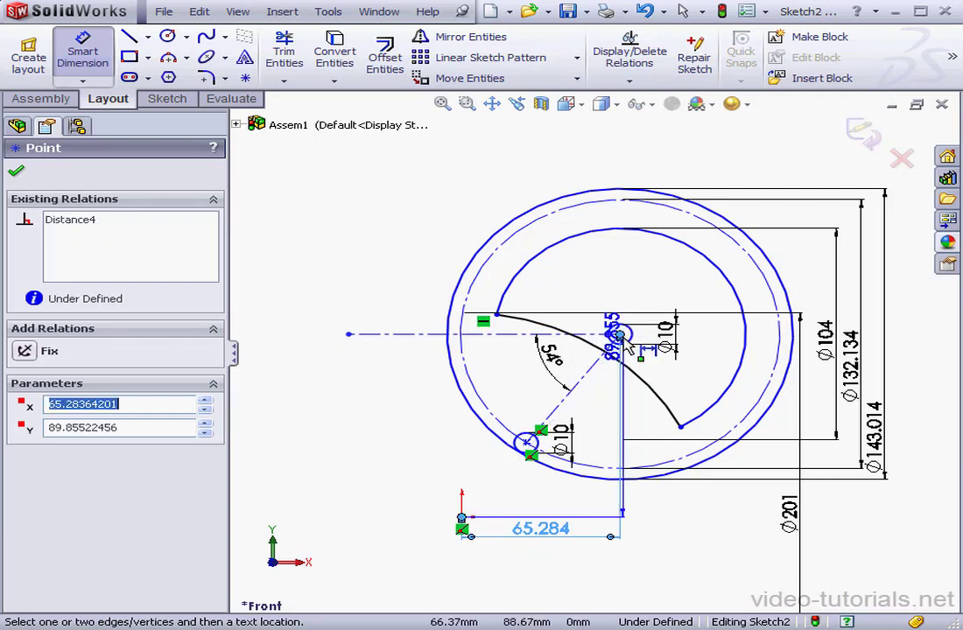
{"action": "left_click", "coordinate": [429, 424]}
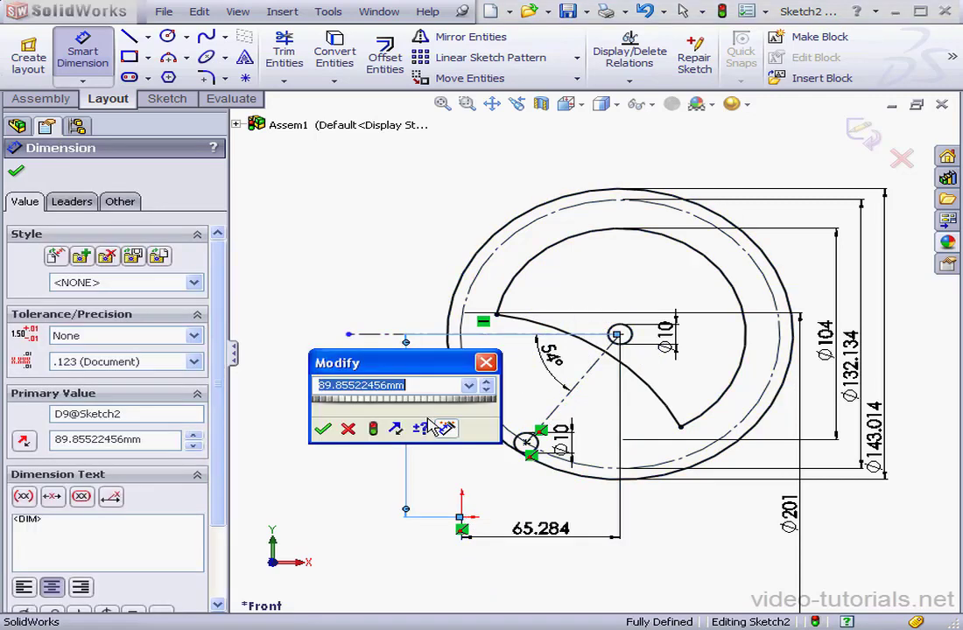
{"action": "left_click", "coordinate": [320, 427]}
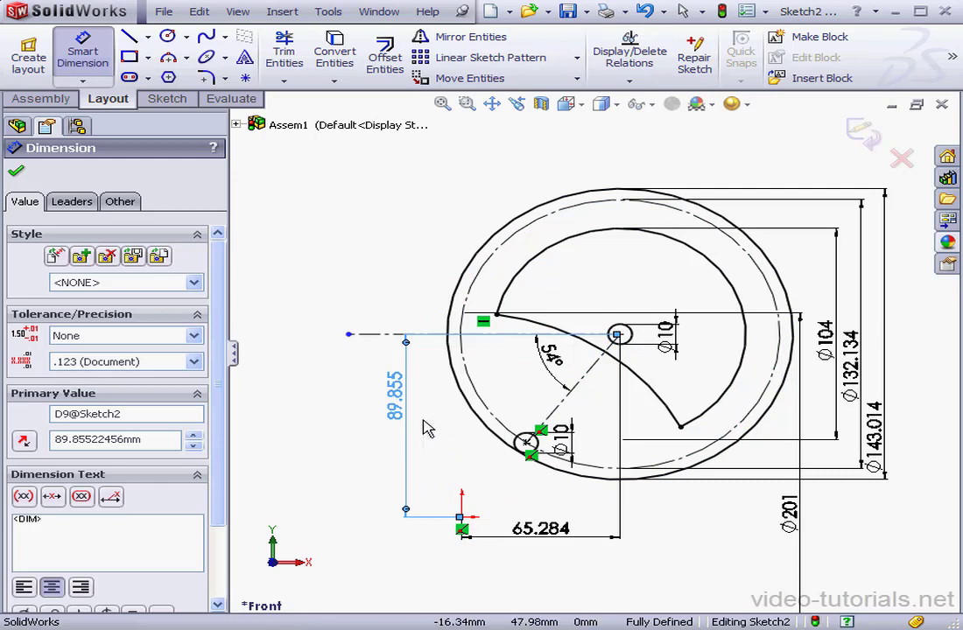
{"action": "right_click", "coordinate": [426, 424]}
{"action": "left_click", "coordinate": [447, 430]}
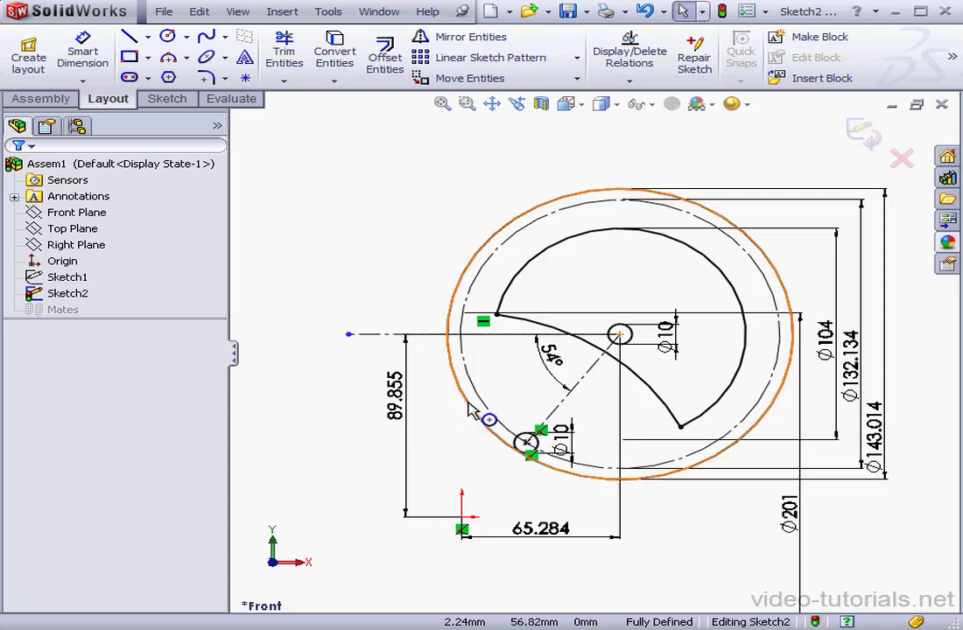
Make a block from the crank's circles, arcs and inclined centerline, leaving out the horizontal centerline, and exit the sketch
{"action": "left_click", "coordinate": [777, 38]}
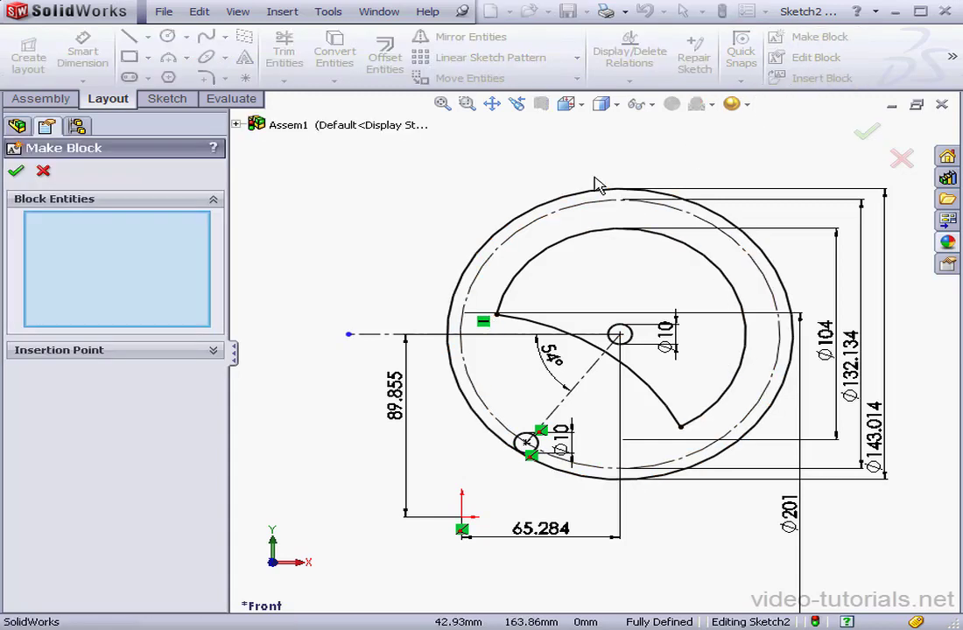
{"action": "mouse_move", "coordinate": [356, 139]}
{"action": "left_mouse_down"}
{"action": "mouse_move", "coordinate": [684, 492]}
{"action": "mouse_move", "coordinate": [813, 502]}
{"action": "mouse_move", "coordinate": [771, 480]}
{"action": "left_mouse_up"}
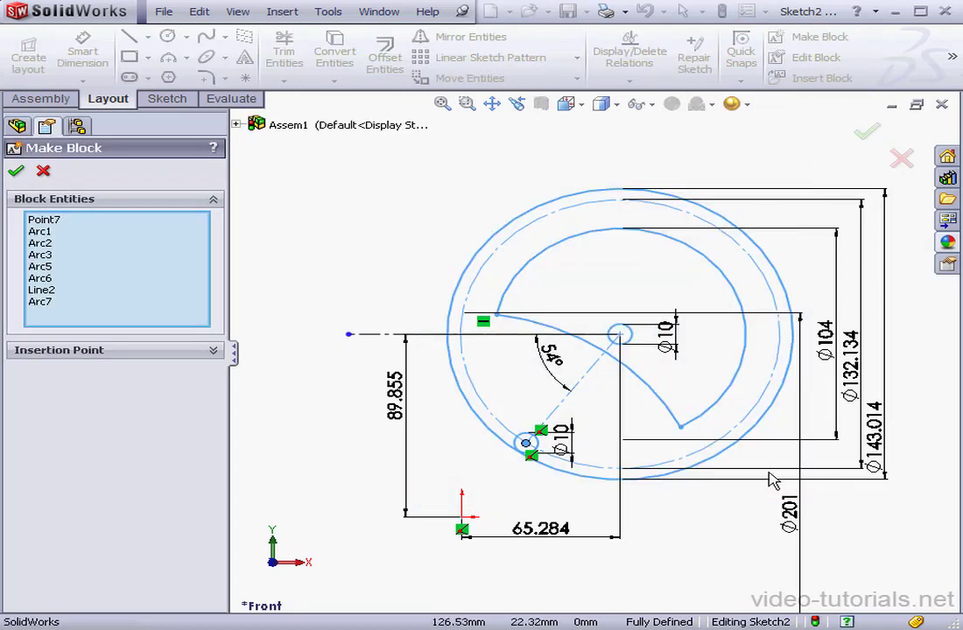
{"action": "left_click", "coordinate": [15, 171]}
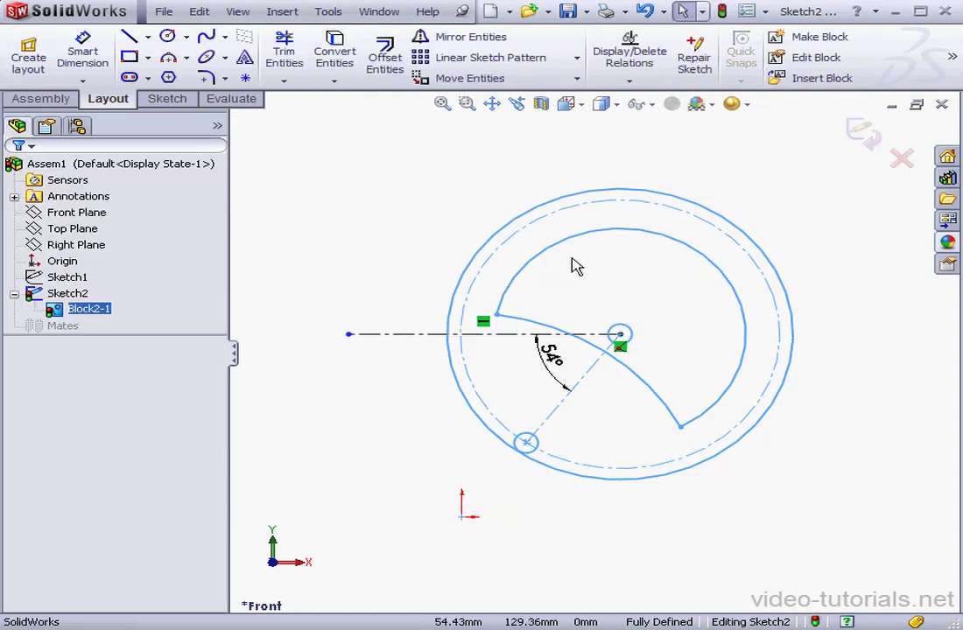
{"action": "left_click", "coordinate": [862, 134]}
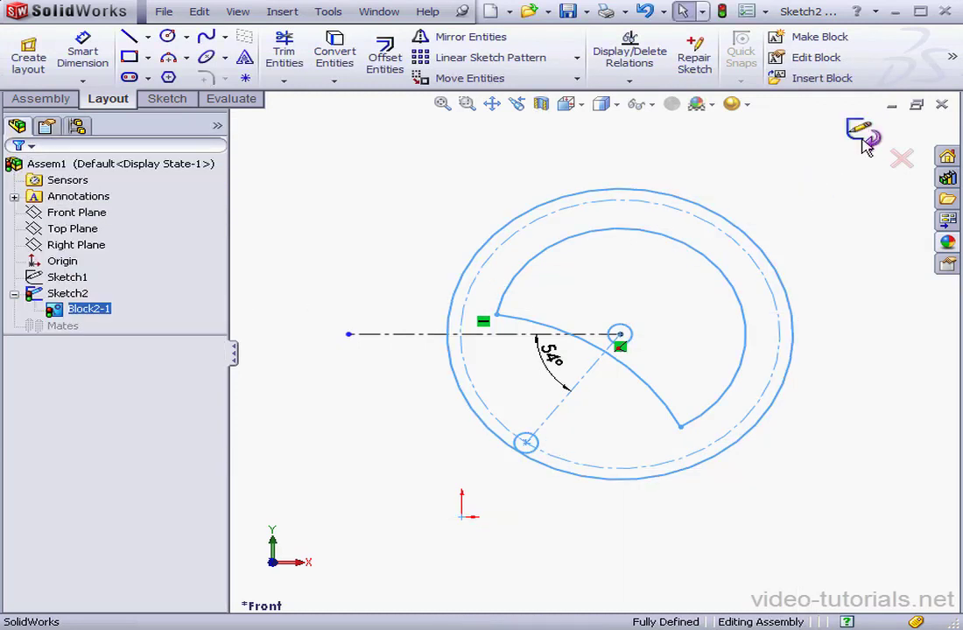
Save the crank block from Sketch2 as a SolidWorks block file named Crank
{"action": "left_click", "coordinate": [83, 311]}
{"action": "right_click", "coordinate": [80, 313]}
{"action": "left_click", "coordinate": [128, 356]}
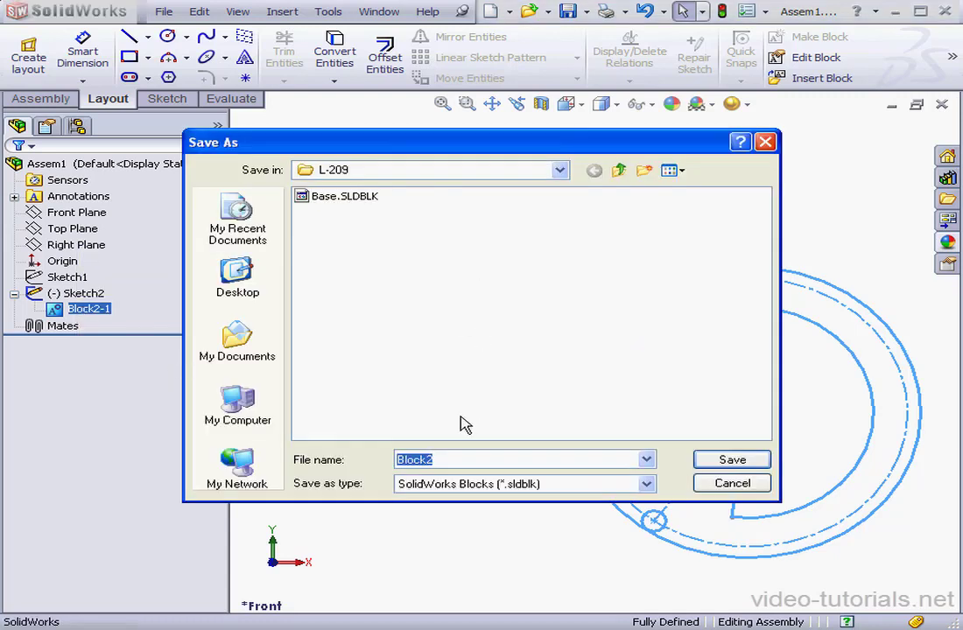
{"action": "type", "text": "Crank"}
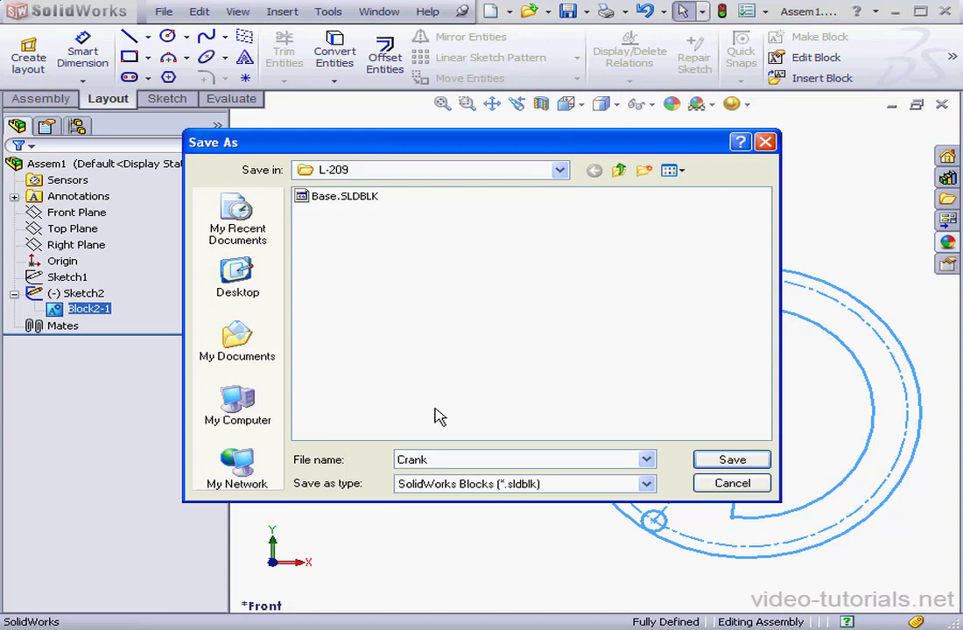
{"action": "left_click", "coordinate": [734, 459]}
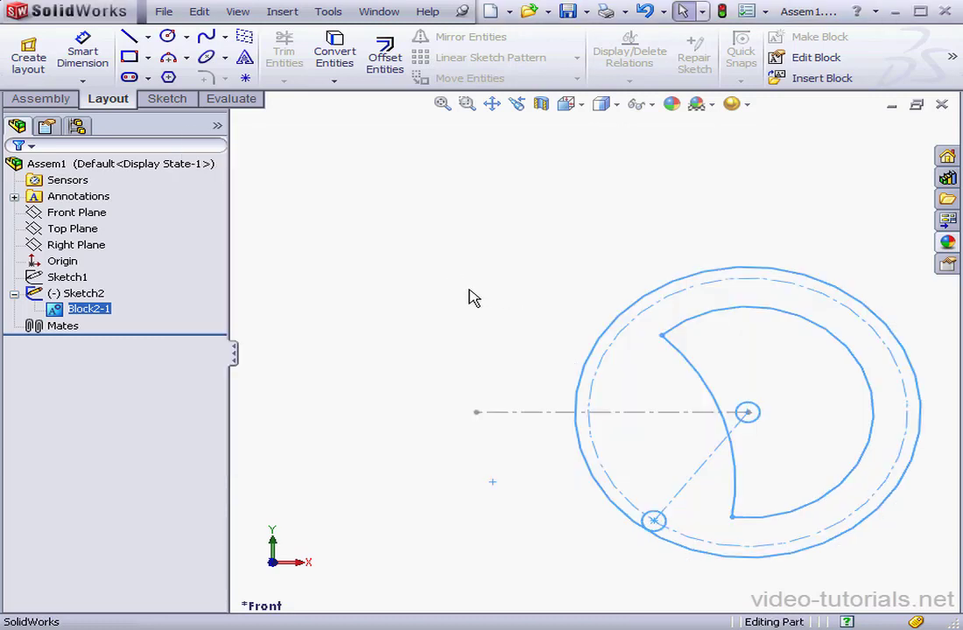
Delete Sketch2 together with its dependent crank block
{"action": "left_click", "coordinate": [89, 294]}
{"action": "right_click", "coordinate": [91, 296]}
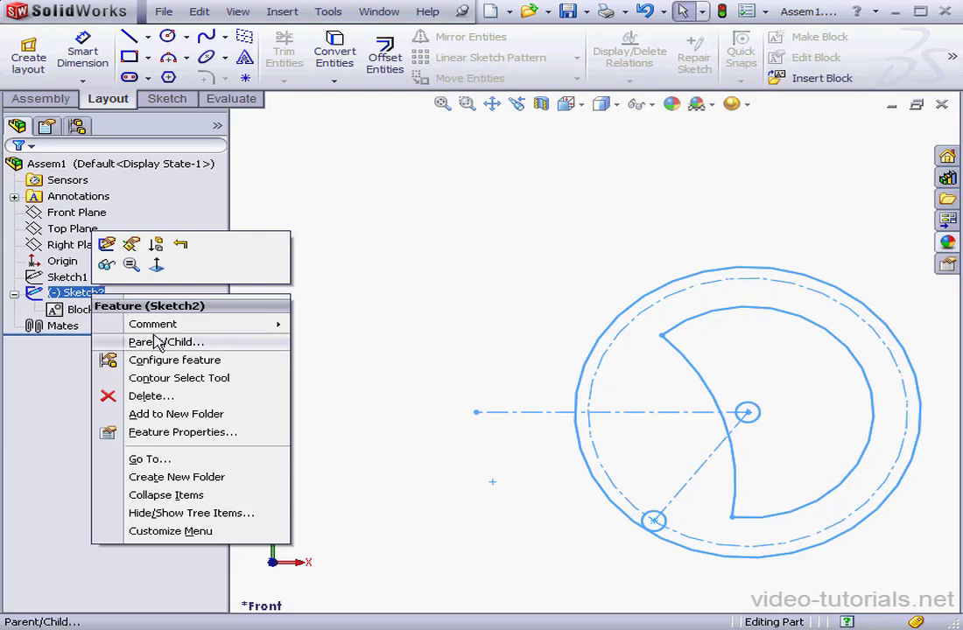
{"action": "left_click", "coordinate": [171, 399]}
{"action": "left_click", "coordinate": [618, 220]}
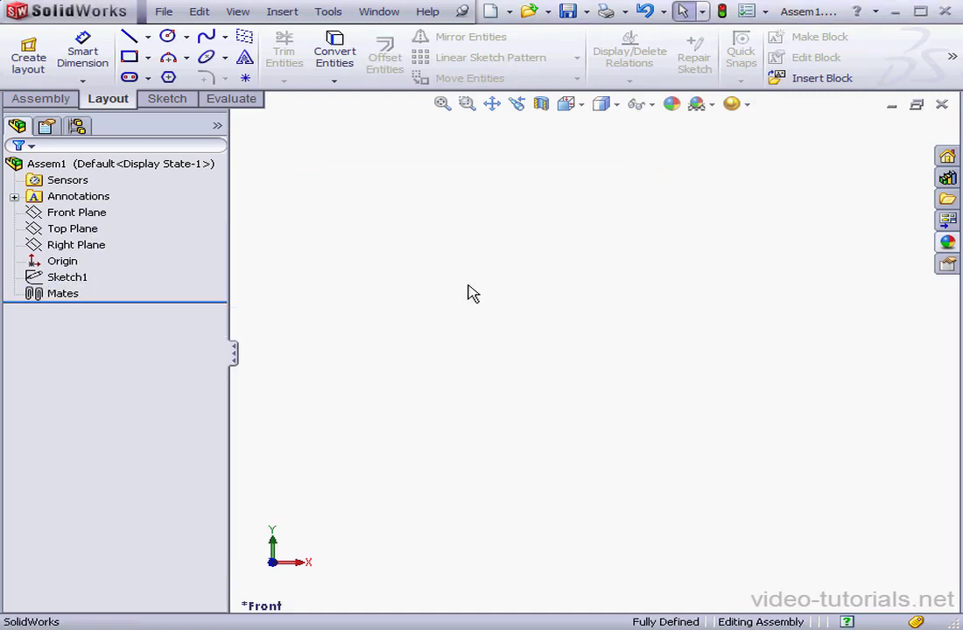
Show the hidden Sketch1 and open it for editing
{"action": "left_click", "coordinate": [83, 278]}
{"action": "right_click", "coordinate": [85, 276]}
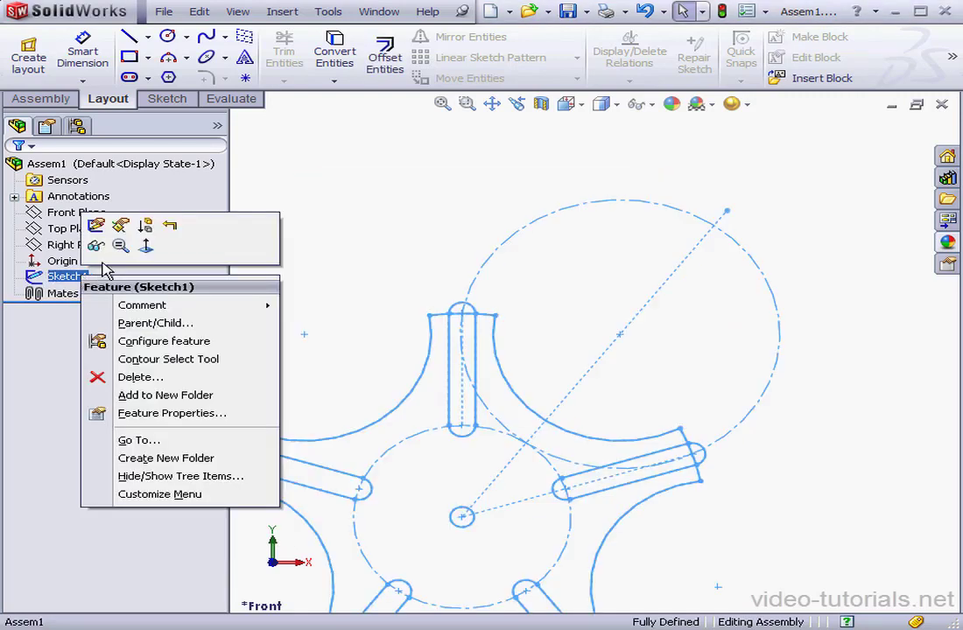
{"action": "left_click", "coordinate": [93, 246]}
{"action": "left_click", "coordinate": [67, 278]}
{"action": "right_click", "coordinate": [69, 278]}
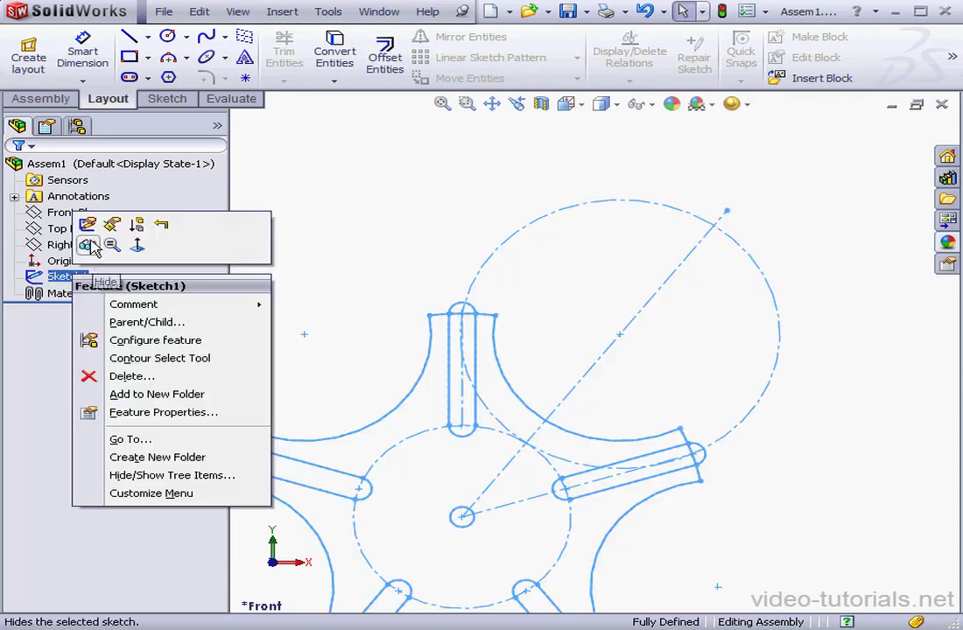
{"action": "left_click", "coordinate": [87, 226]}
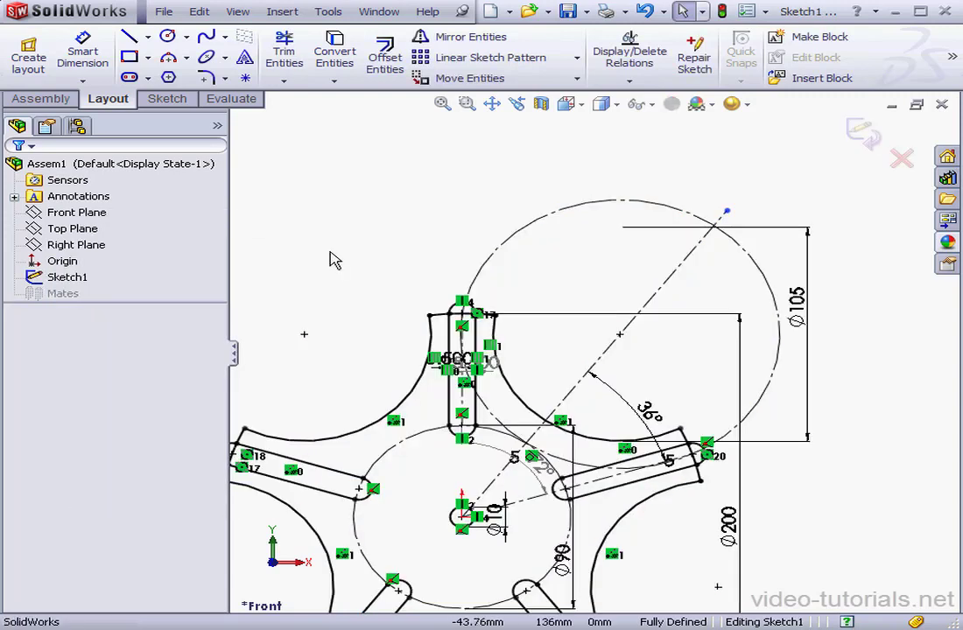
Check Sketch1's relations with the list filtered to External
{"action": "left_click", "coordinate": [442, 104]}
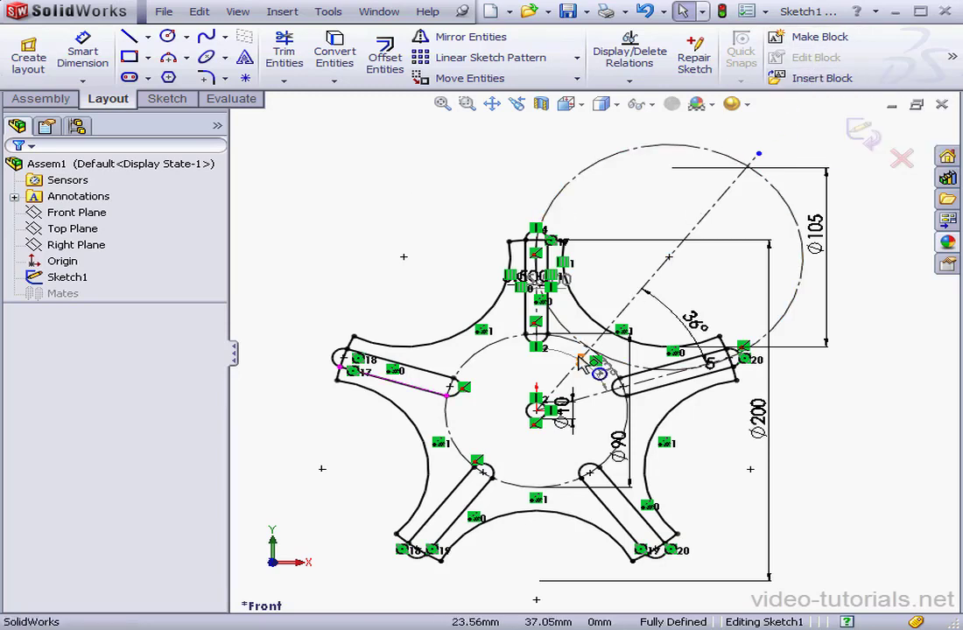
{"action": "left_click", "coordinate": [637, 63]}
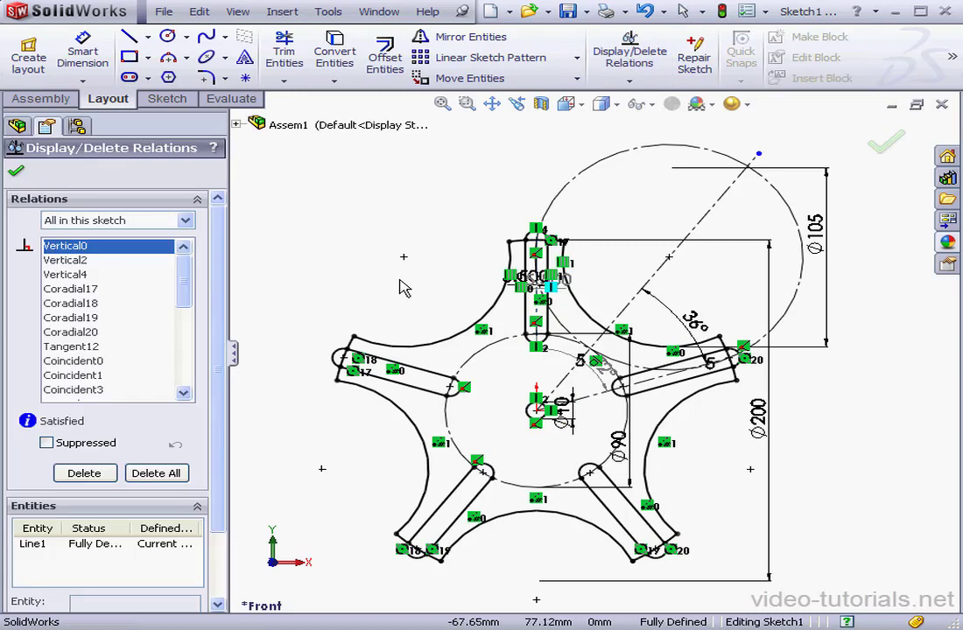
{"action": "left_click", "coordinate": [184, 219]}
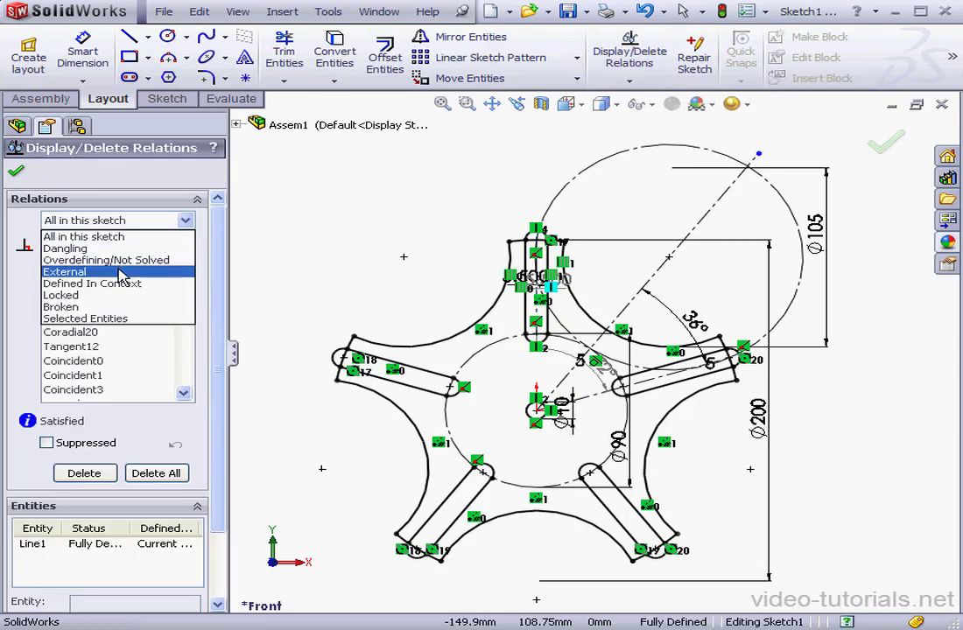
{"action": "left_click", "coordinate": [118, 271]}
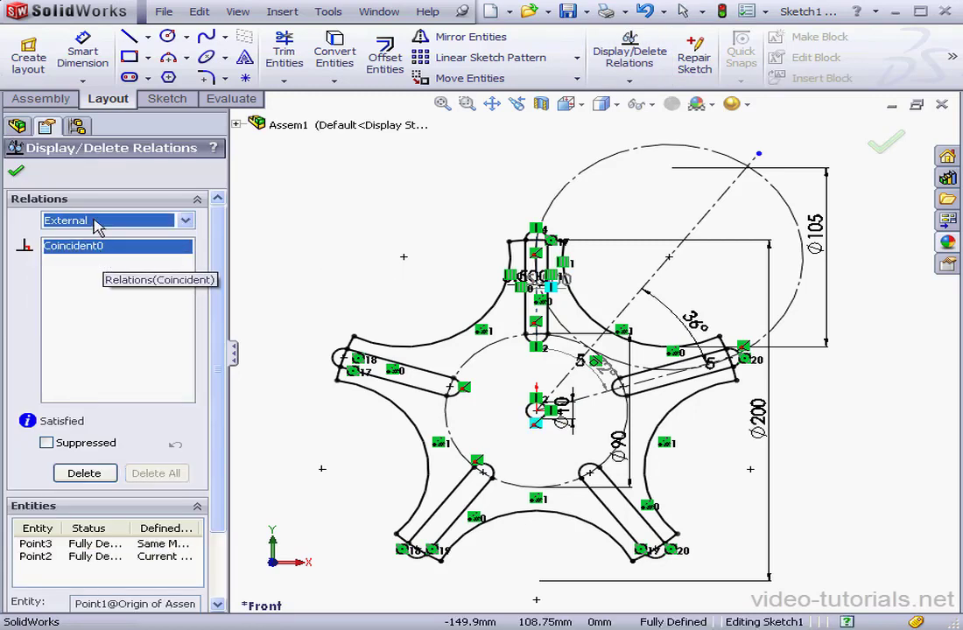
{"action": "left_click", "coordinate": [16, 171]}
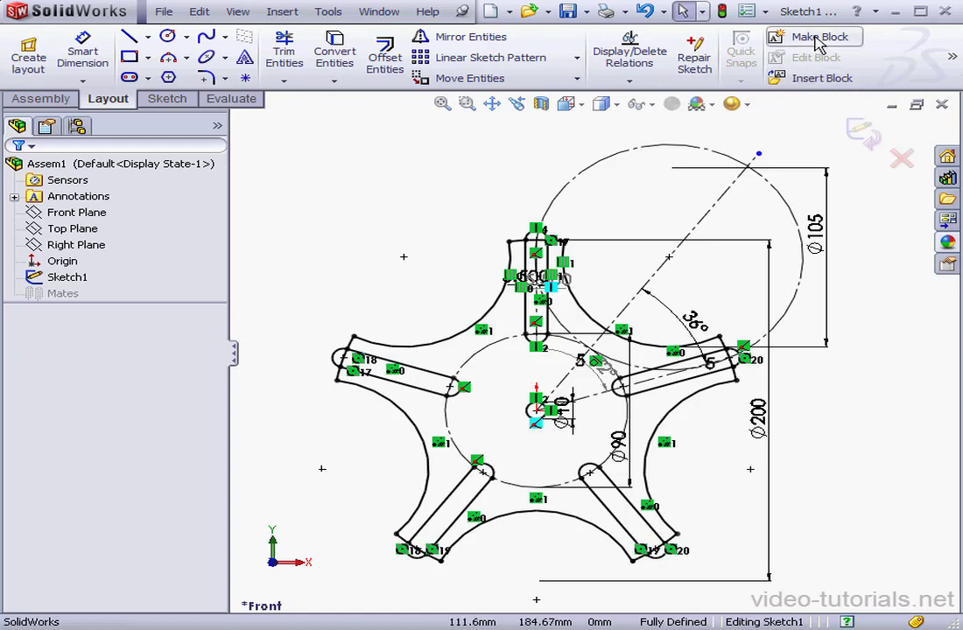
Make a block from the five-slotted wheel geometry, leaving out the large construction circle and its centerline, and exit the sketch
{"action": "left_click", "coordinate": [776, 36]}
{"action": "mouse_move", "coordinate": [304, 216]}
{"action": "left_mouse_down"}
{"action": "mouse_move", "coordinate": [355, 370]}
{"action": "mouse_move", "coordinate": [570, 517]}
{"action": "mouse_move", "coordinate": [709, 576]}
{"action": "mouse_move", "coordinate": [754, 581]}
{"action": "left_mouse_up"}
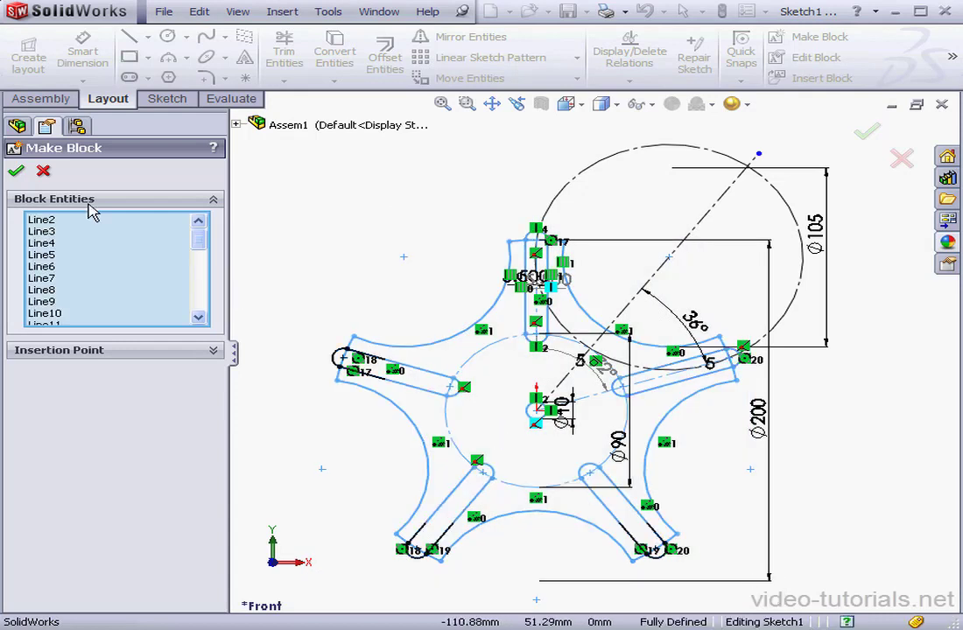
{"action": "left_click", "coordinate": [16, 172]}
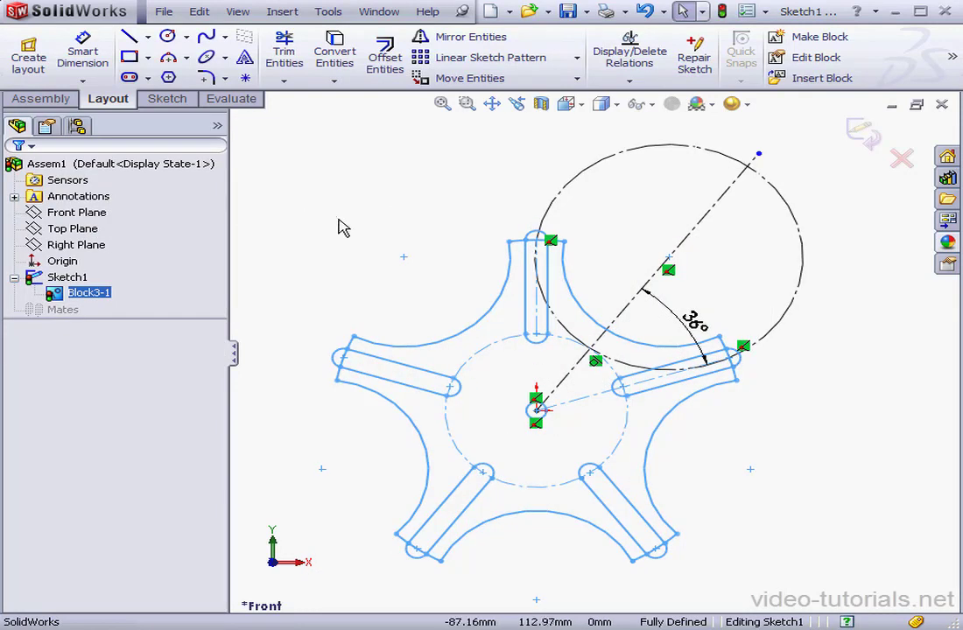
{"action": "left_click", "coordinate": [864, 132]}
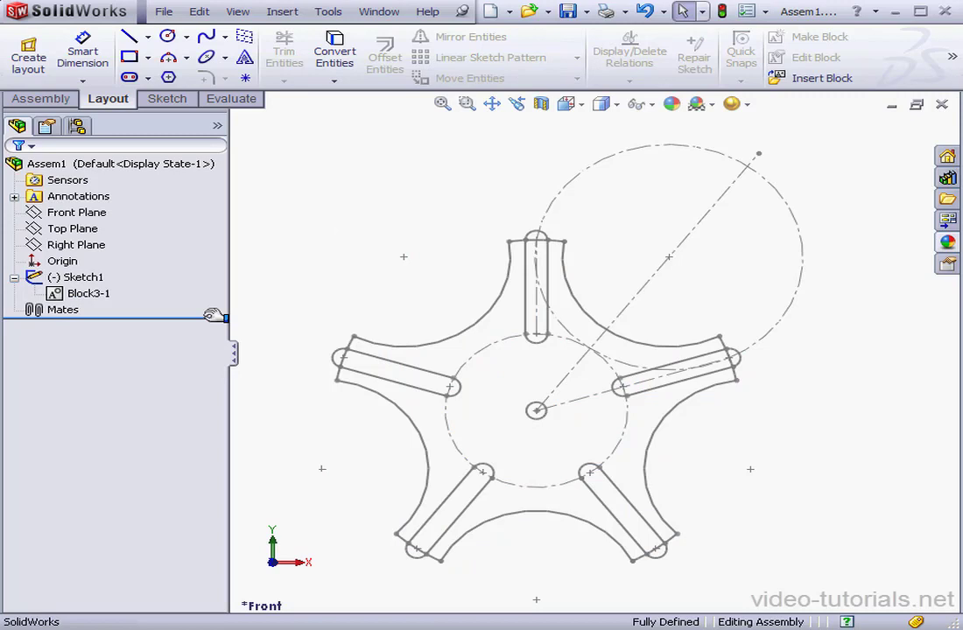
Save the wheel block from Sketch1 as a SolidWorks block file named Wheel
{"action": "right_click", "coordinate": [102, 297]}
{"action": "left_click", "coordinate": [194, 339]}
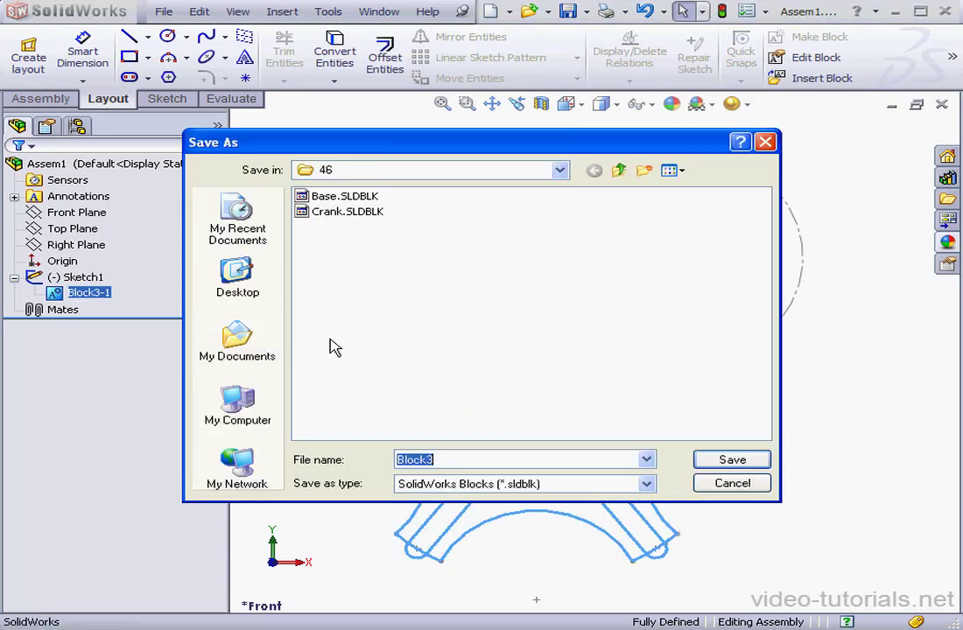
{"action": "type", "text": "Wheel"}
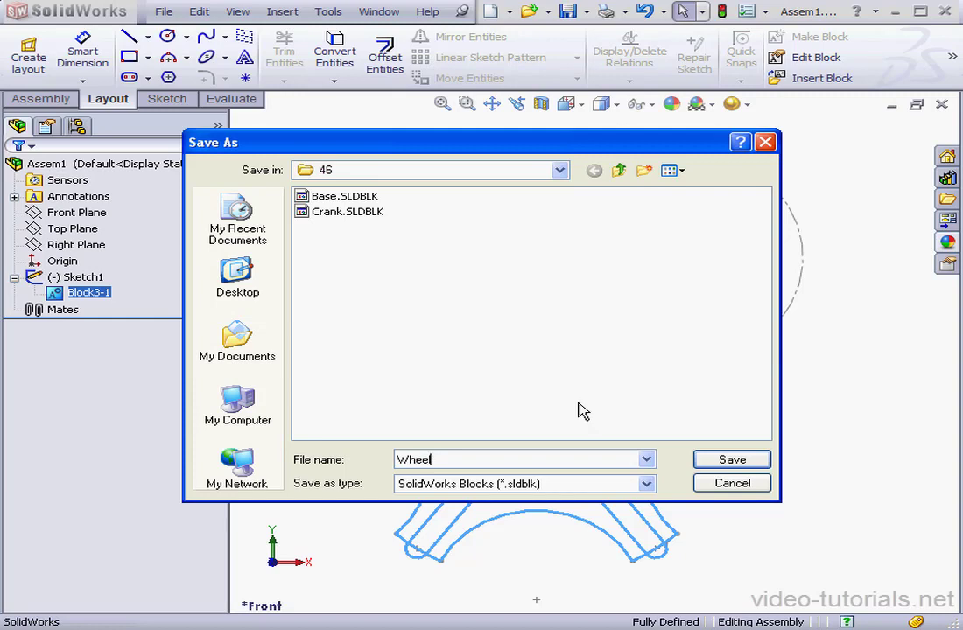
{"action": "left_click", "coordinate": [732, 459]}
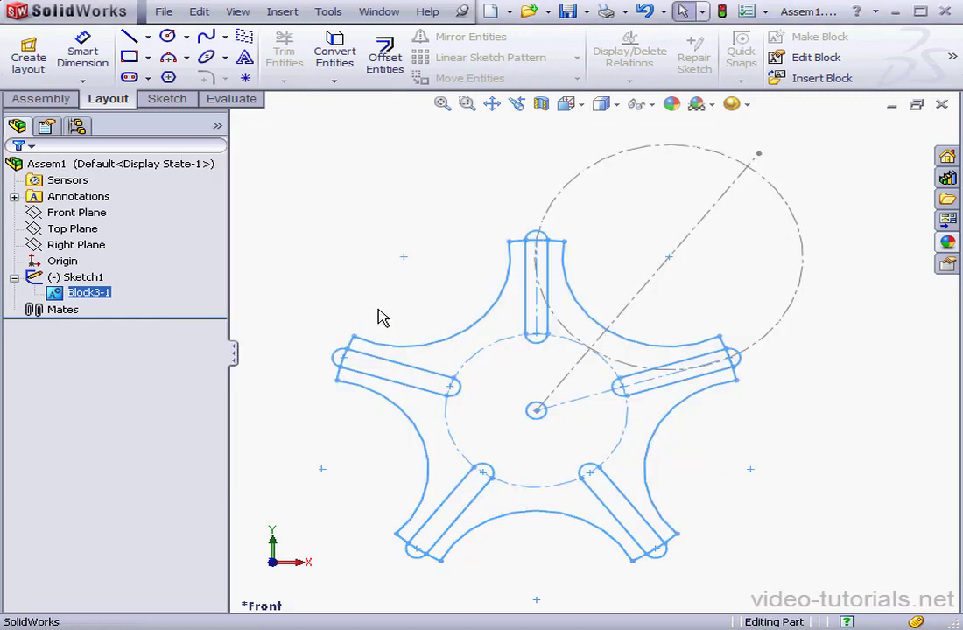
Delete Sketch1 together with its dependent wheel block
{"action": "right_click", "coordinate": [87, 277]}
{"action": "left_click", "coordinate": [151, 380]}
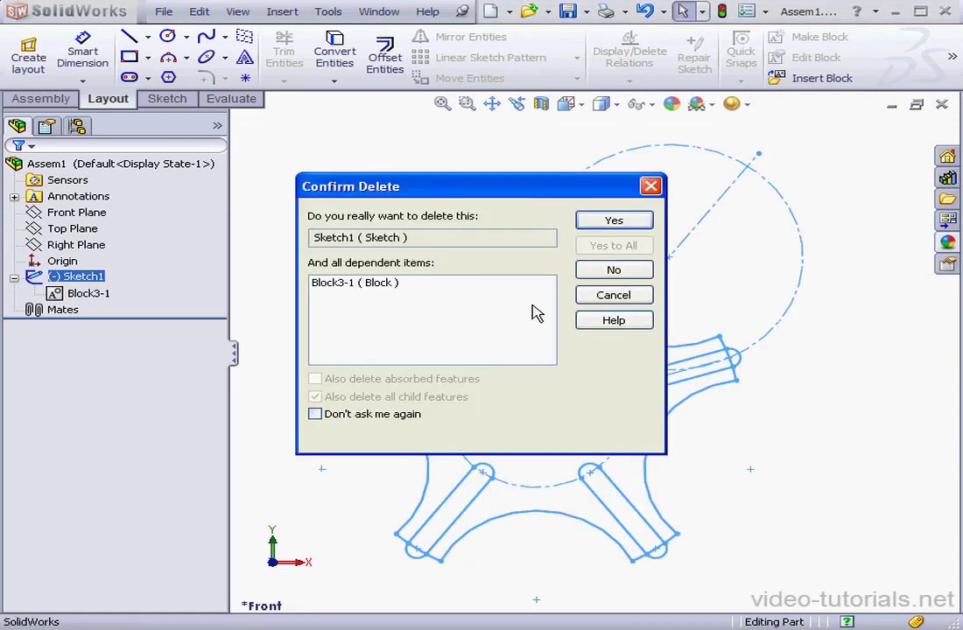
{"action": "left_click", "coordinate": [613, 218]}
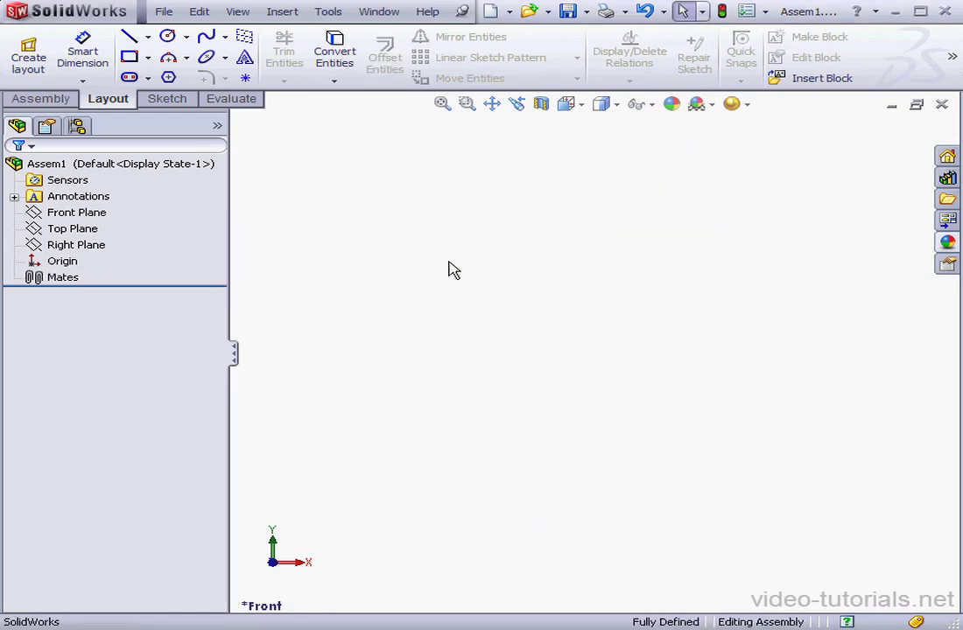